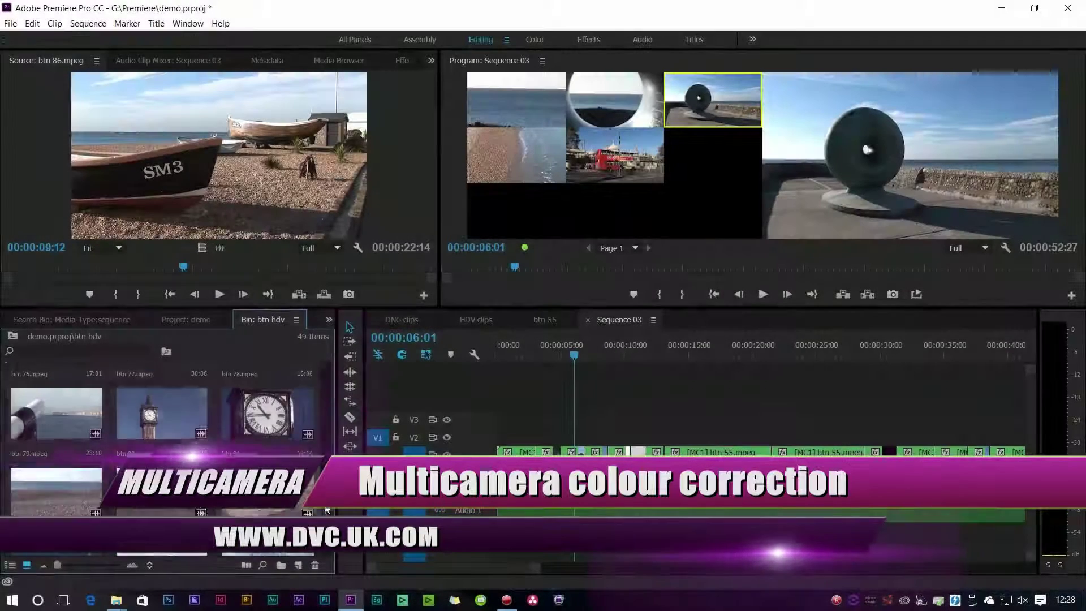
Step: Build a multi-camera source sequence from the 42 bin clips and open it as sequence 'btn 37'
scroll(329, 373, "up", 10)
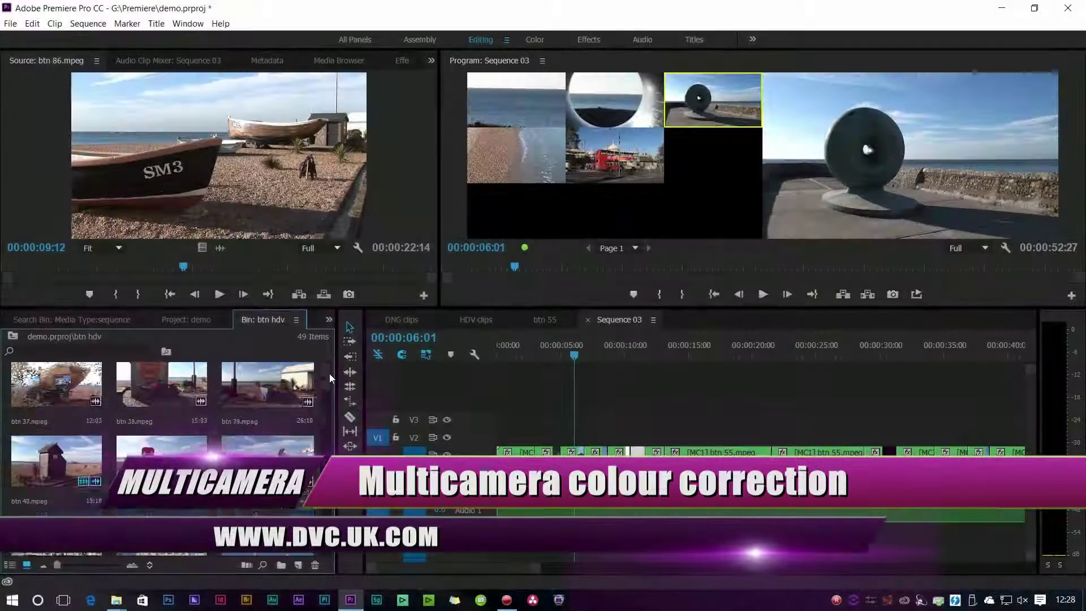
left_click(74, 390, "shift")
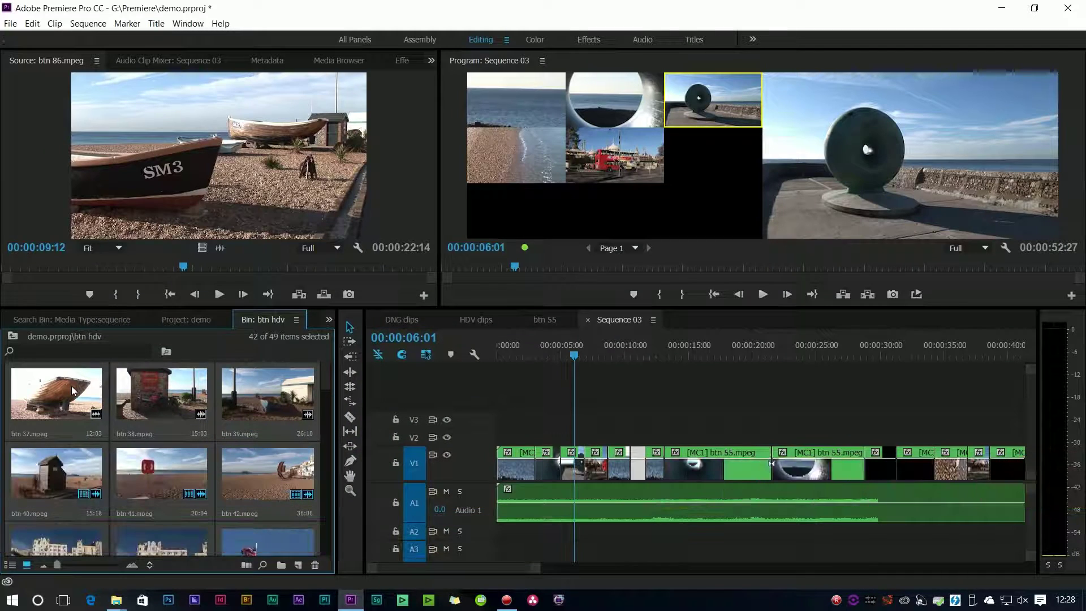
right_click(72, 390)
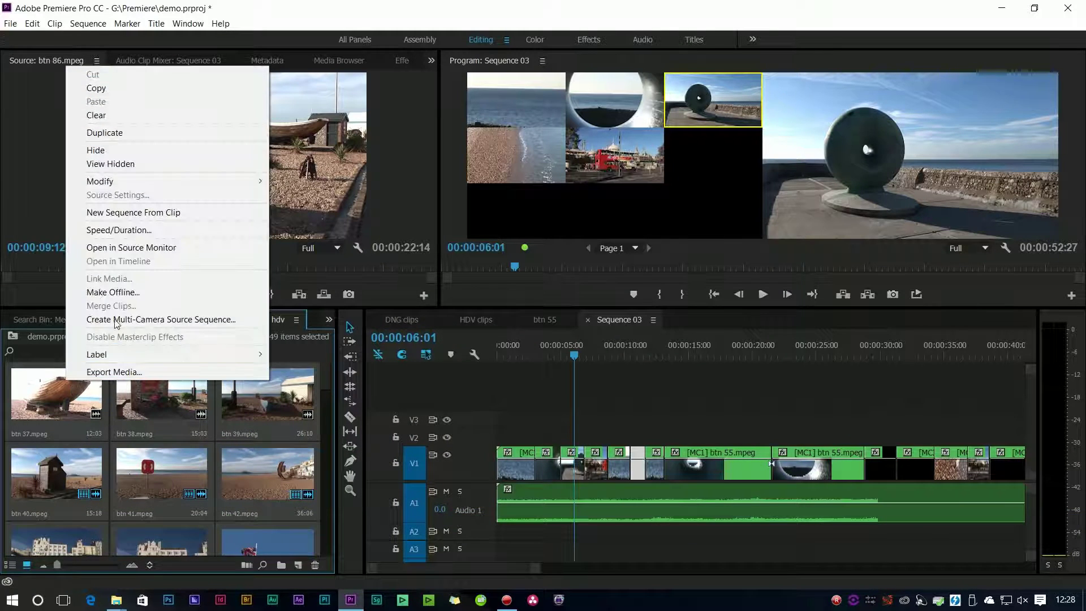
left_click(115, 320)
left_click(521, 498)
right_click(168, 492)
left_click(232, 311)
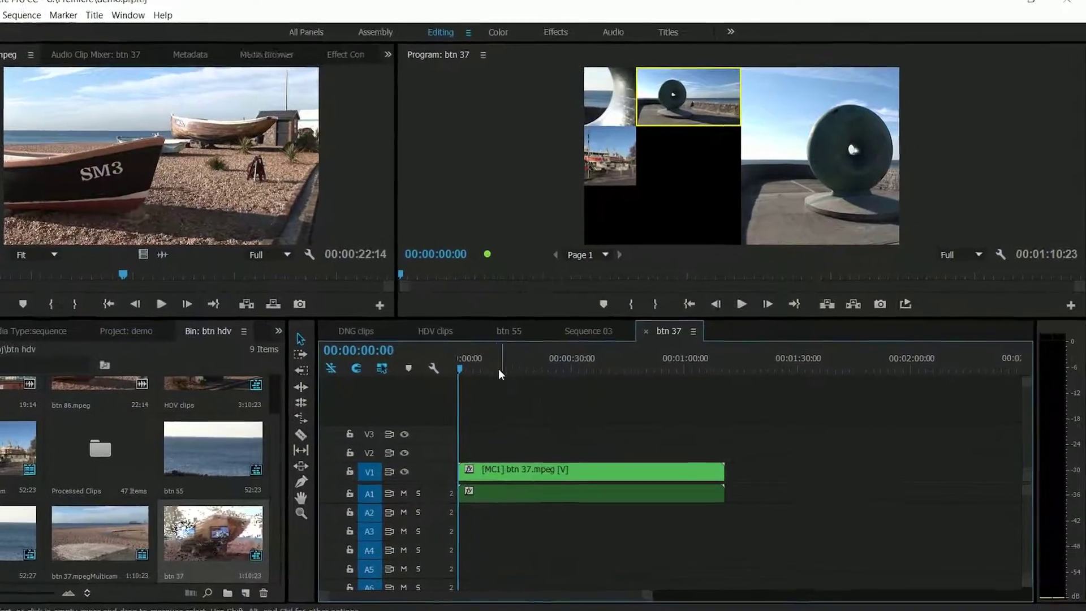
Step: Enlarge the monitors above the timeline and widen the Program monitor over the Source monitor
left_click_drag(529, 358, 596, 357)
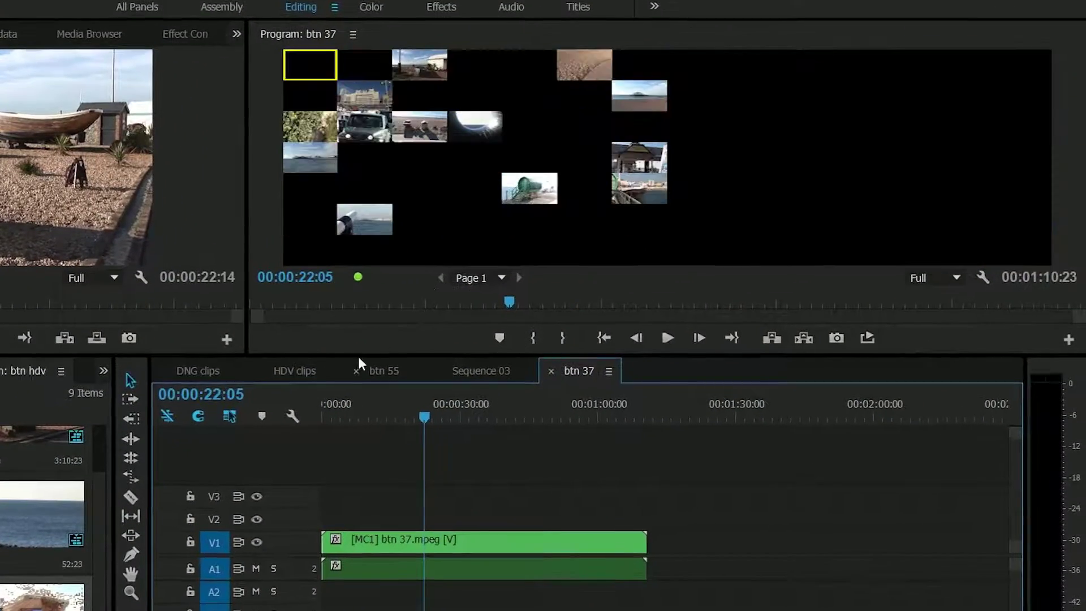
left_click_drag(359, 356, 351, 444)
left_click_drag(346, 502, 354, 503)
left_click_drag(246, 236, 50, 254)
Step: Cut to the beach camera angle, then replay the multicam sequence from the start
left_click(532, 283)
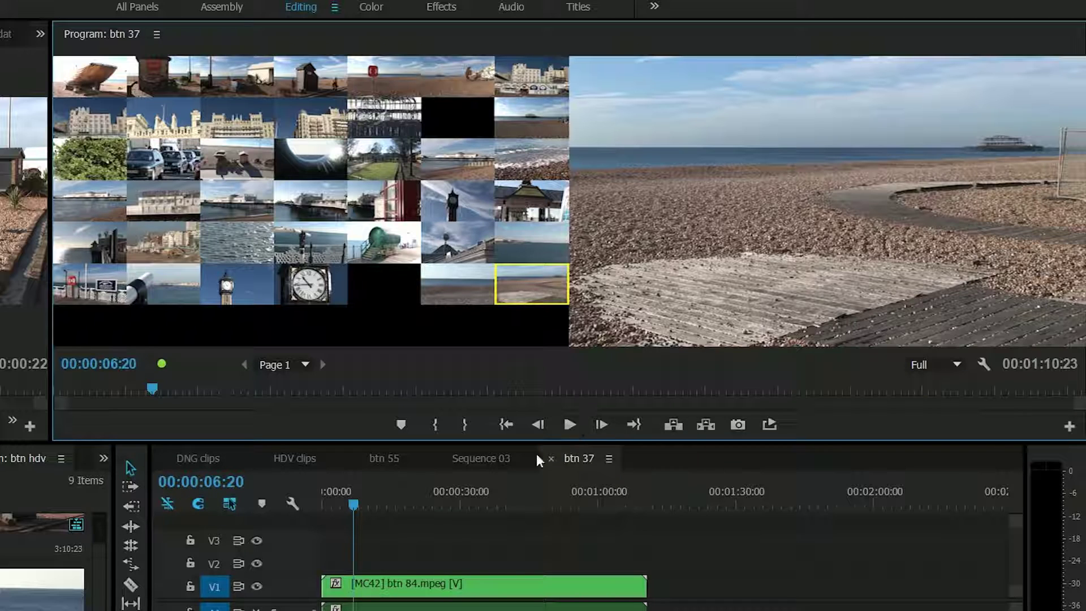
key("Home")
left_click(581, 423)
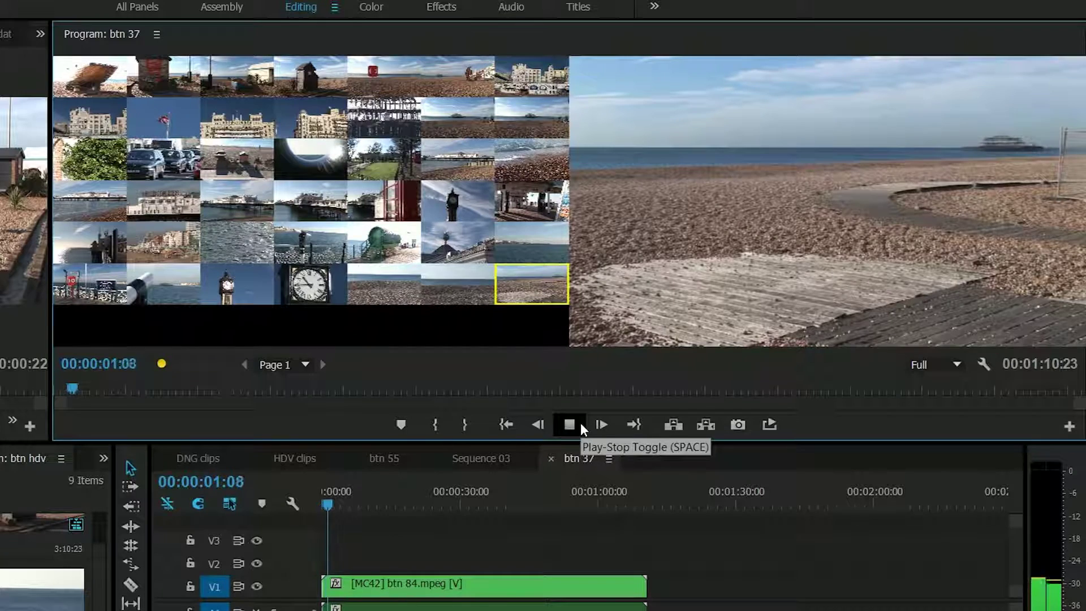
left_click(944, 364)
Step: Set Program playback resolution to 1/4 and cut to the pier angle during playback
left_click(939, 418)
left_click(315, 491)
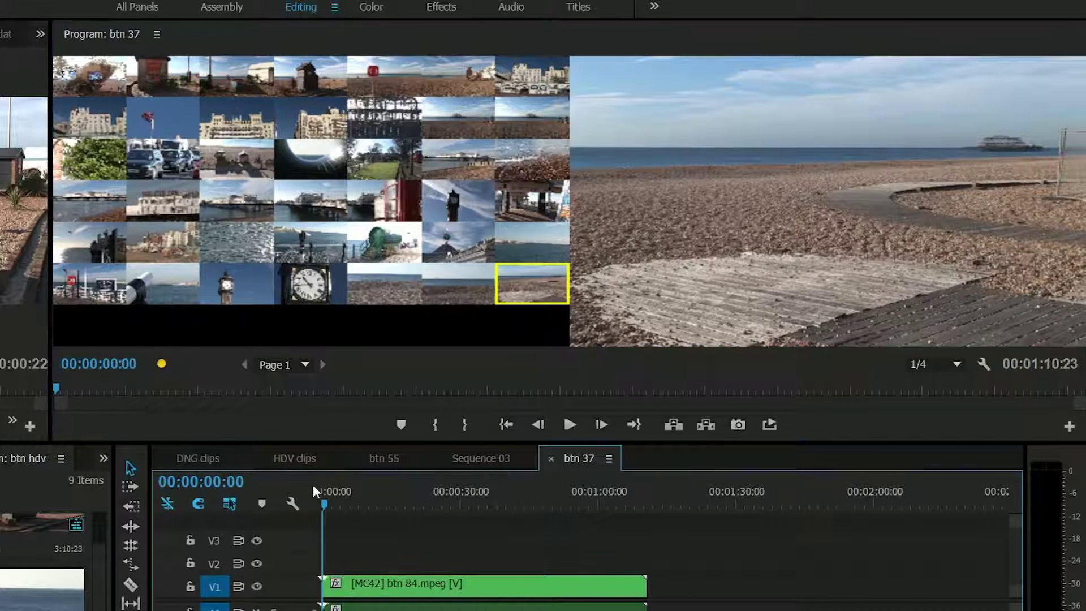
left_click(566, 423)
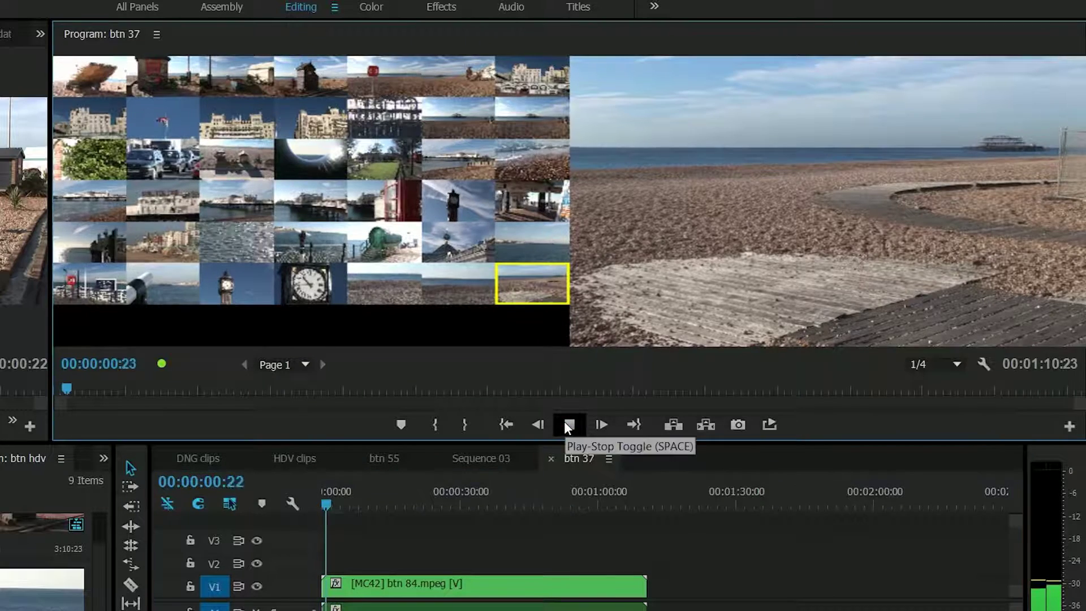
left_click(332, 192)
key("space")
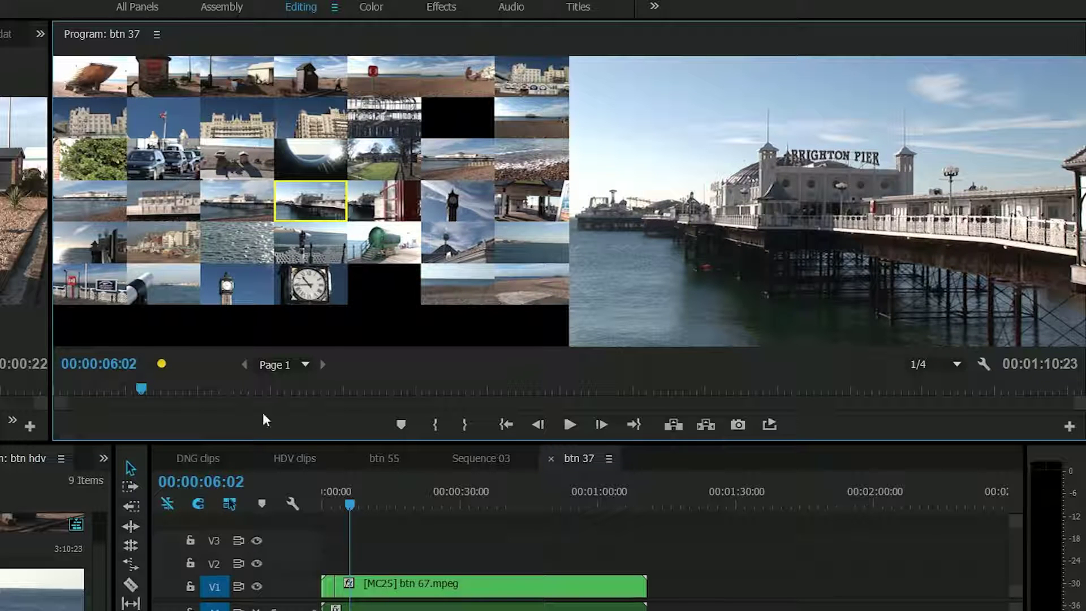
Step: Check the multicam Page list, set Program playback resolution back to Full, and scrub to 00:00:12:00
left_click(303, 364)
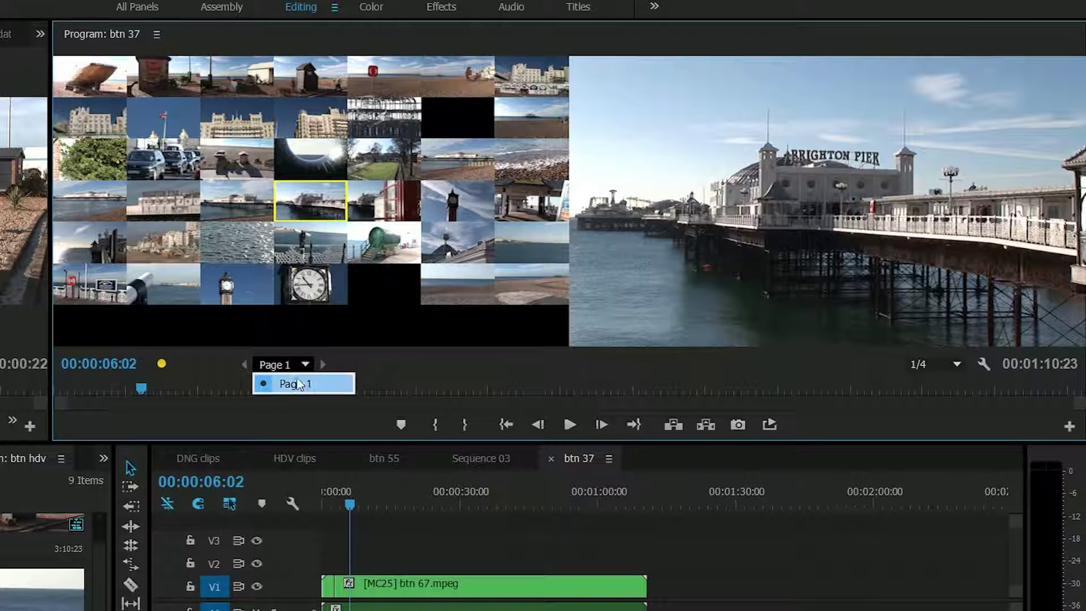
left_click(353, 357)
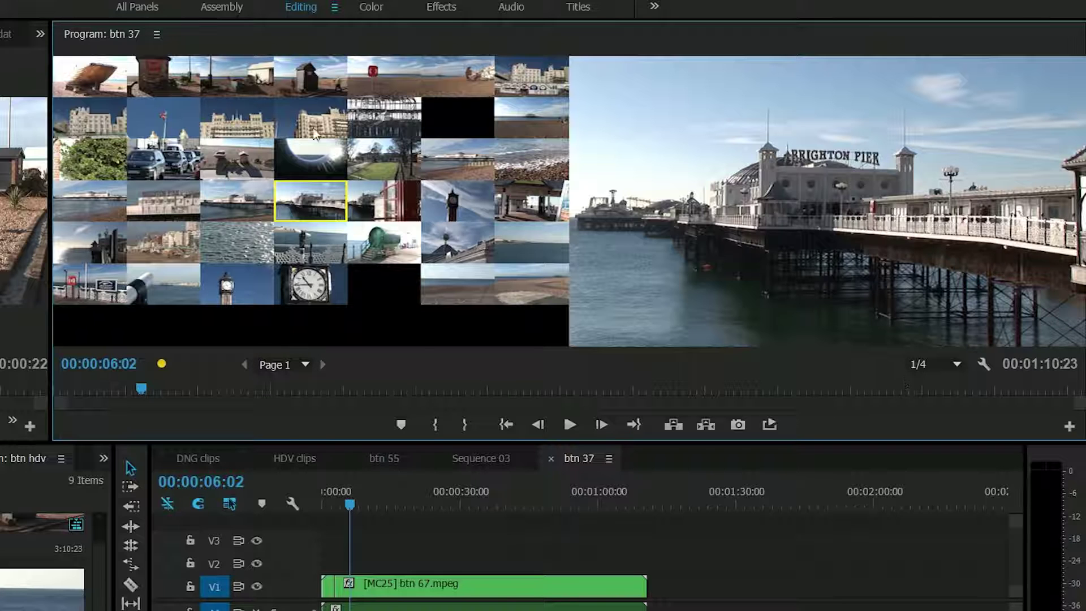
left_click(956, 364)
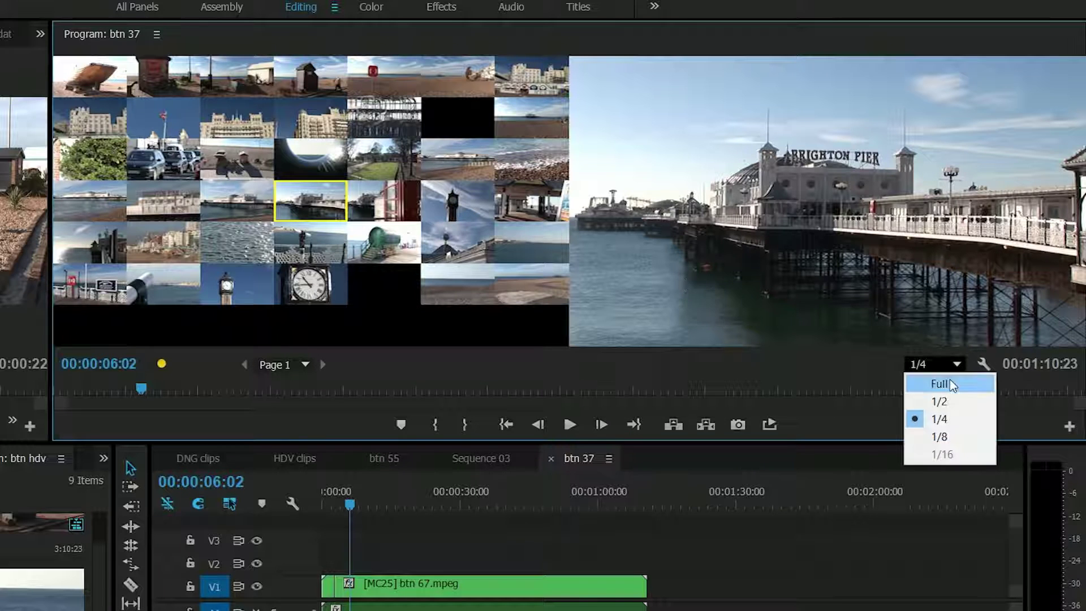
left_click(949, 379)
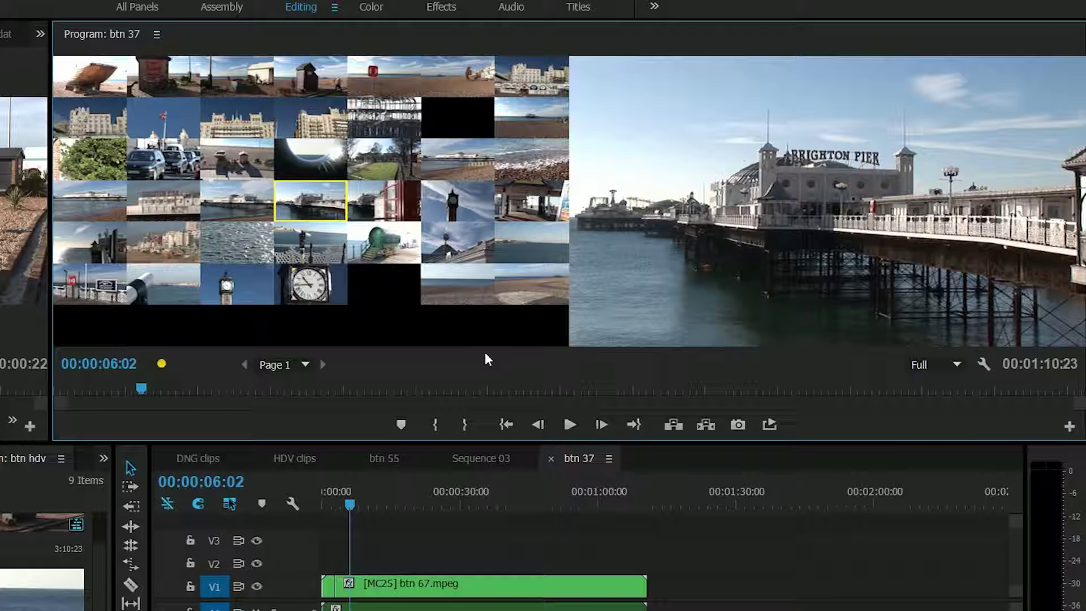
left_click_drag(422, 503, 361, 507)
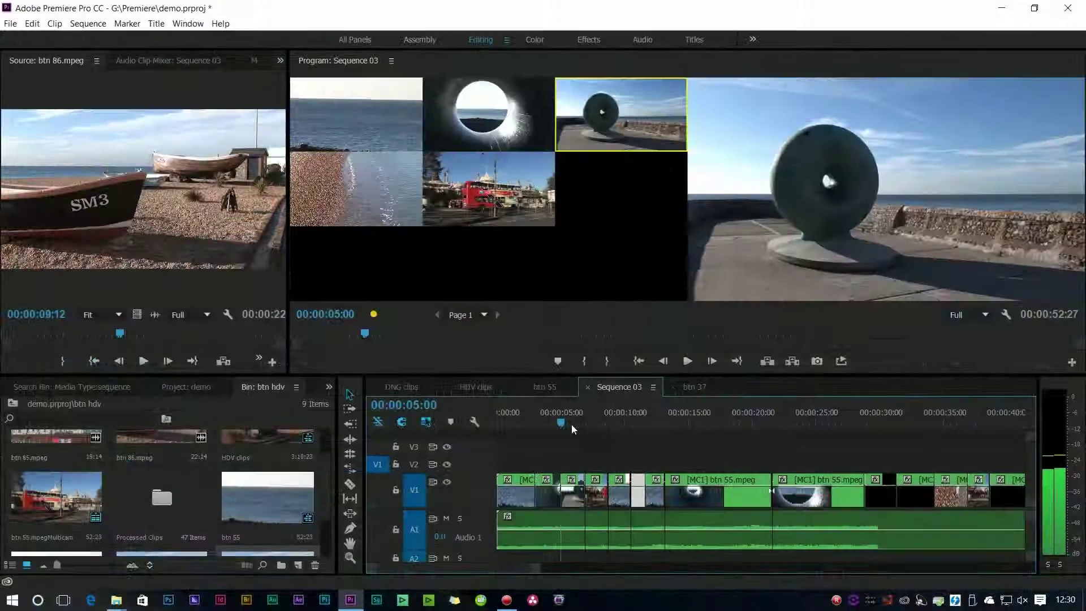
Step: Scrub Sequence 03, then open the Processed Clips bin and load btn 55.mpeg as the source clip
left_click_drag(572, 424, 514, 431)
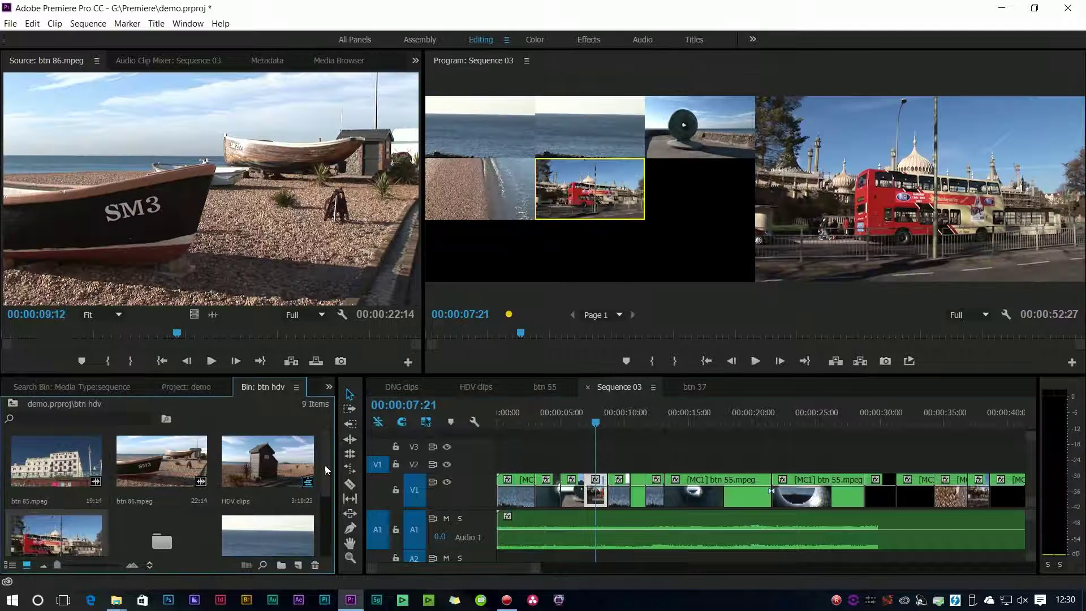
scroll(323, 498, "down", 2)
scroll(319, 526, "up", 2)
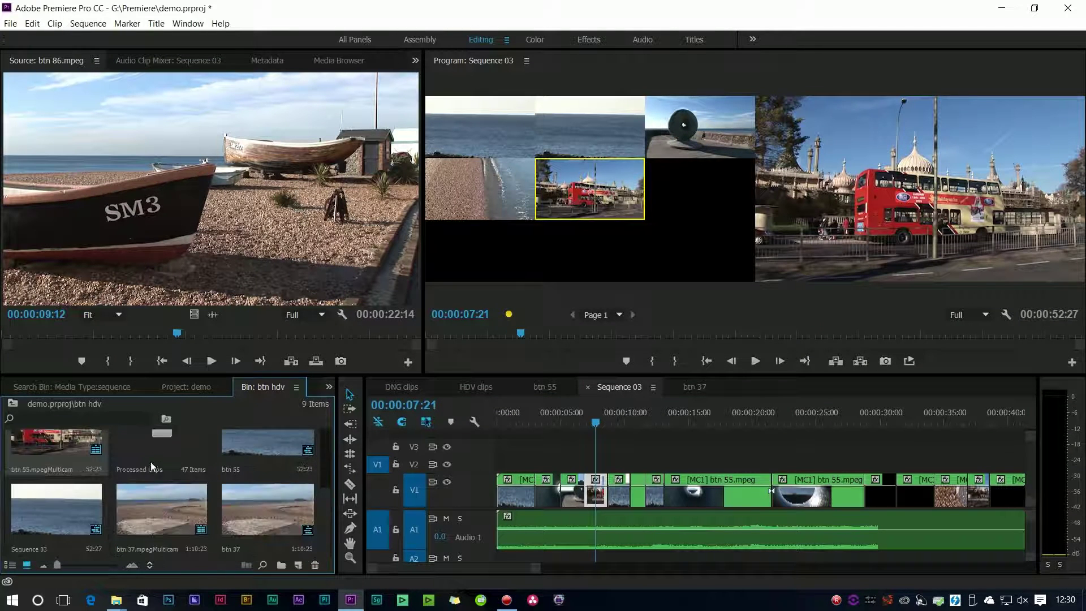
double_click(148, 453)
left_click_drag(332, 453, 329, 542)
scroll(329, 542, "down", 1)
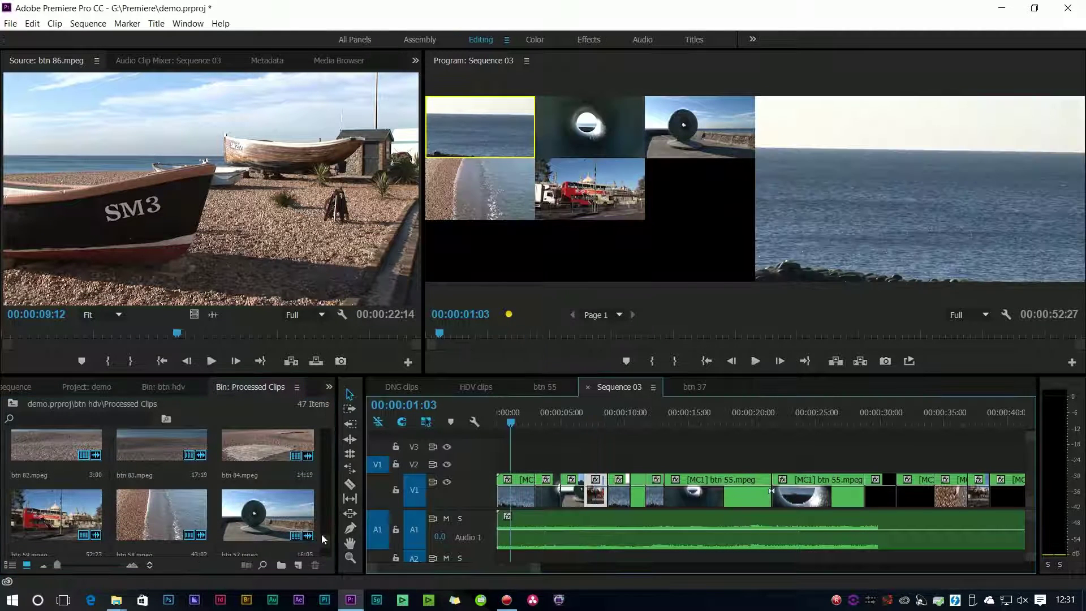
scroll(326, 541, "down", 1)
double_click(161, 512)
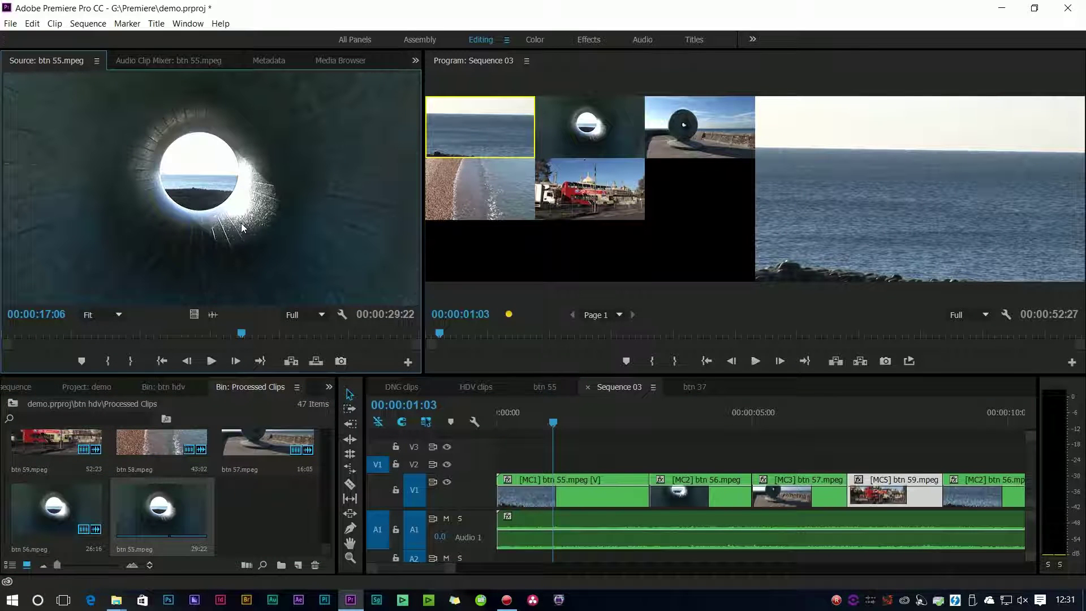
Step: Dock Effect Controls as a separate panel beside the btn 55 Source monitor and widen the Program monitor
left_click(420, 65)
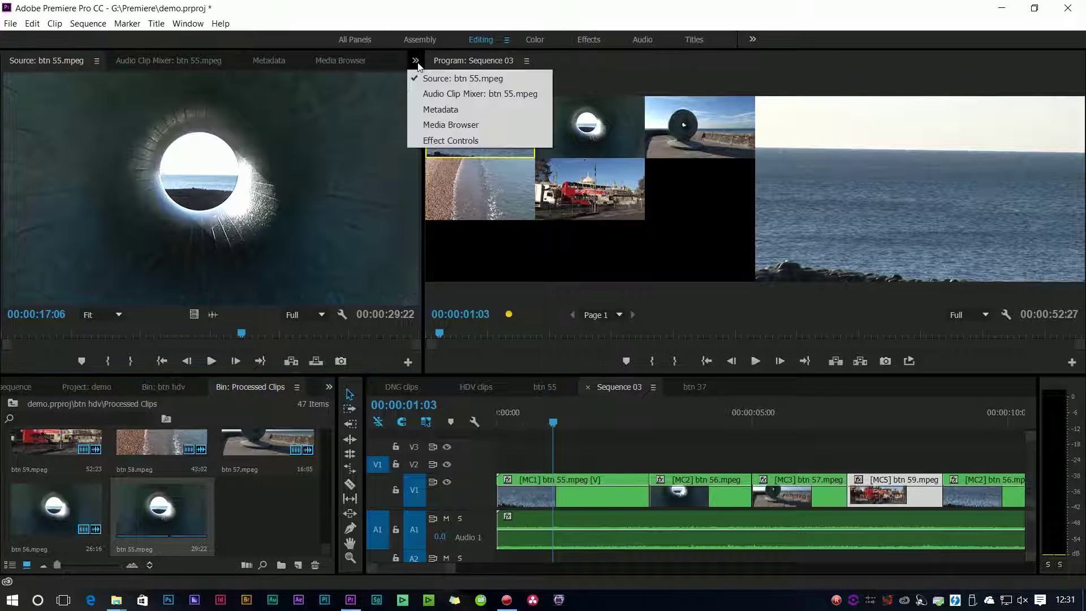
left_click(444, 134)
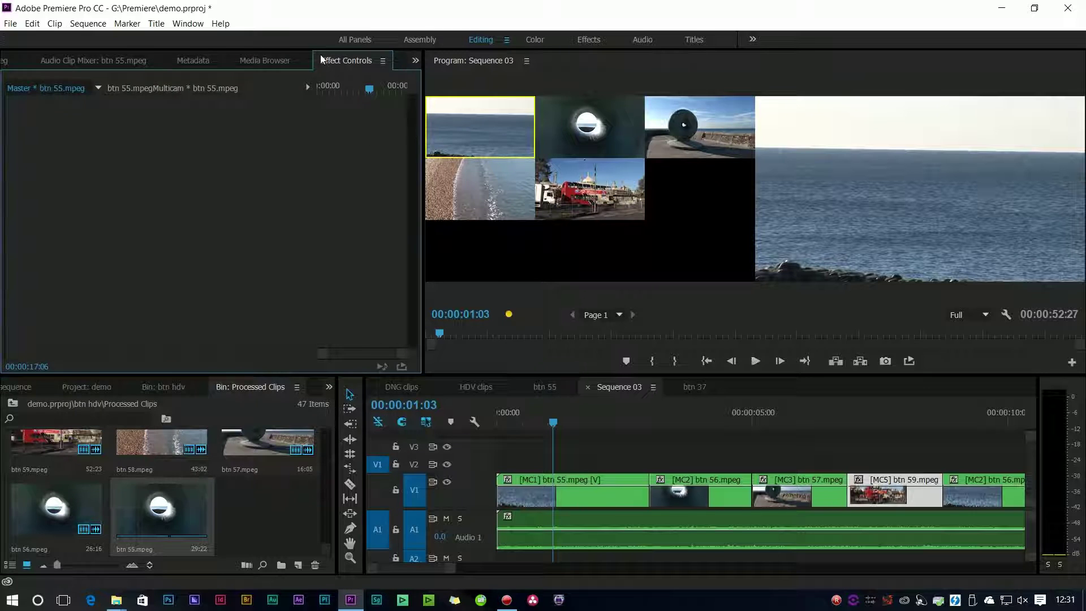
left_click_drag(340, 61, 427, 162)
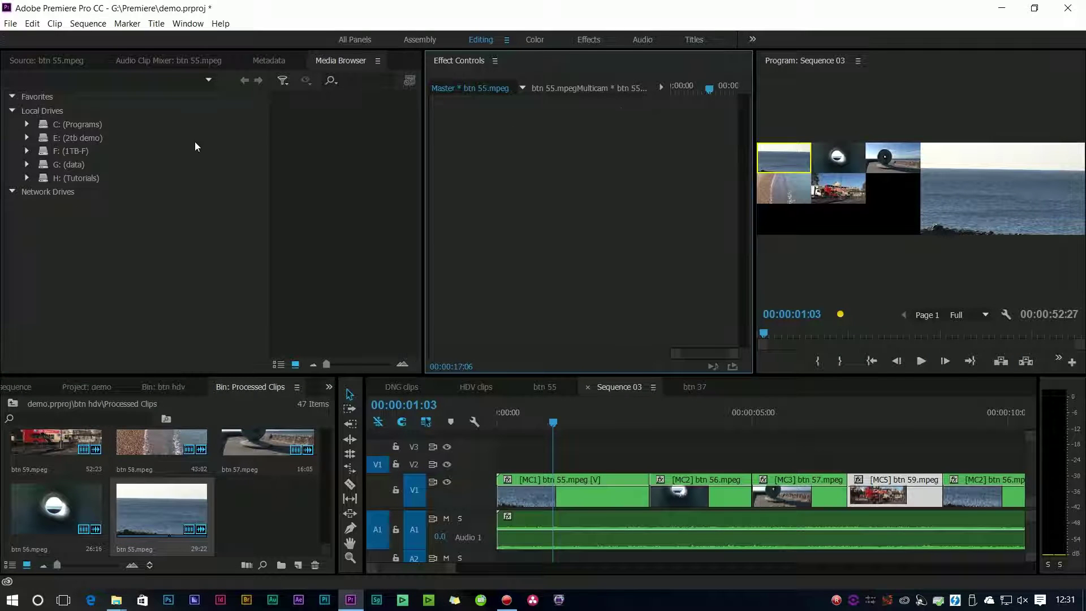
left_click(83, 63)
left_click(550, 189)
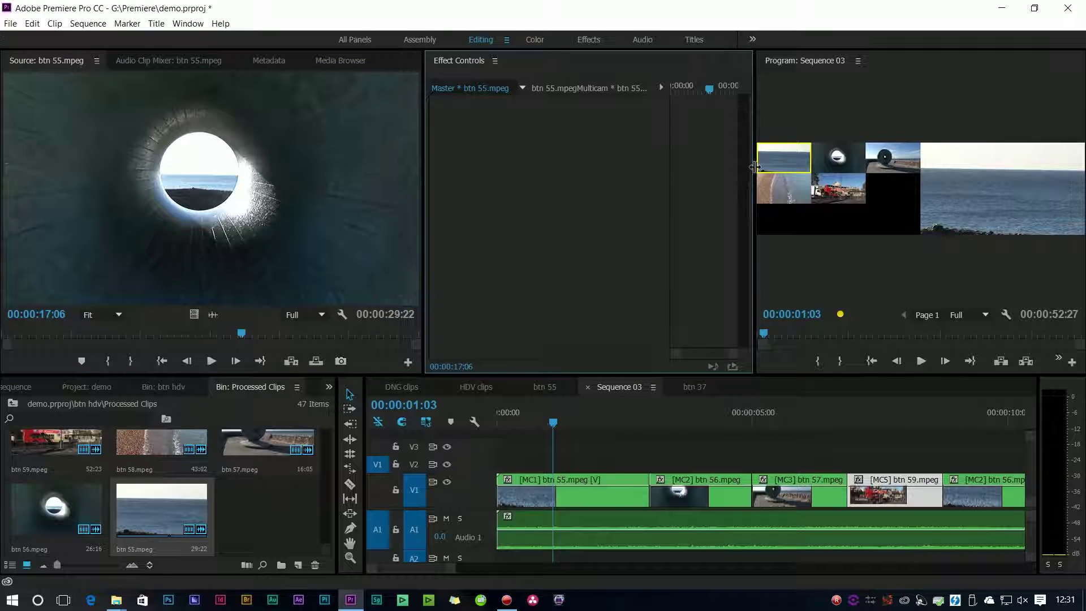
left_click_drag(755, 169, 684, 168)
Step: Apply Three-Way Color Corrector to the [MC1] btn 55 timeline clip and shift its midtone and shadow balance
key("shift+7")
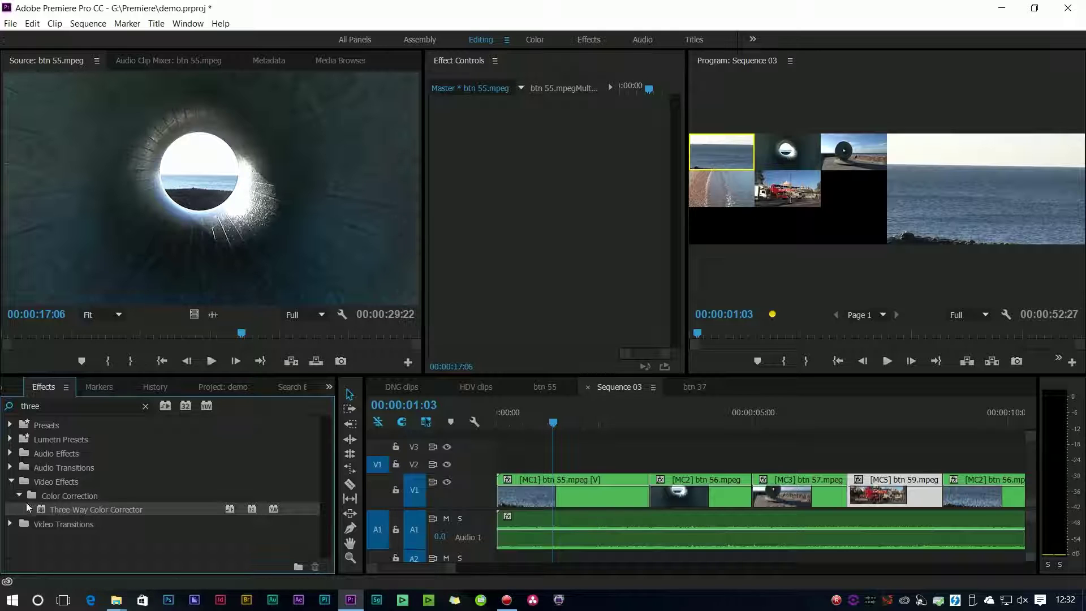
left_click_drag(33, 508, 540, 493)
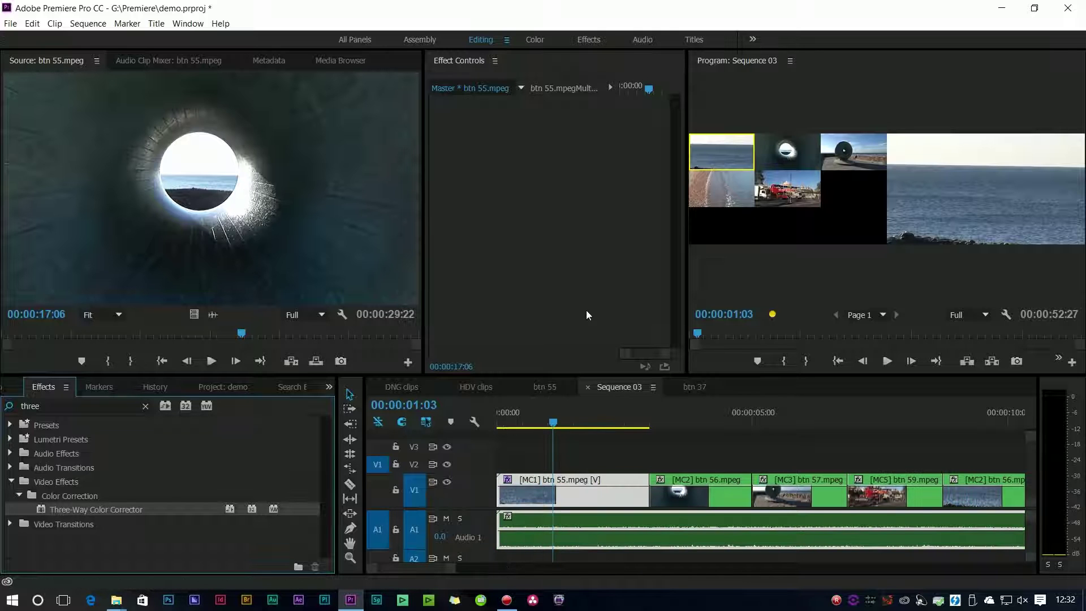
left_click(593, 385)
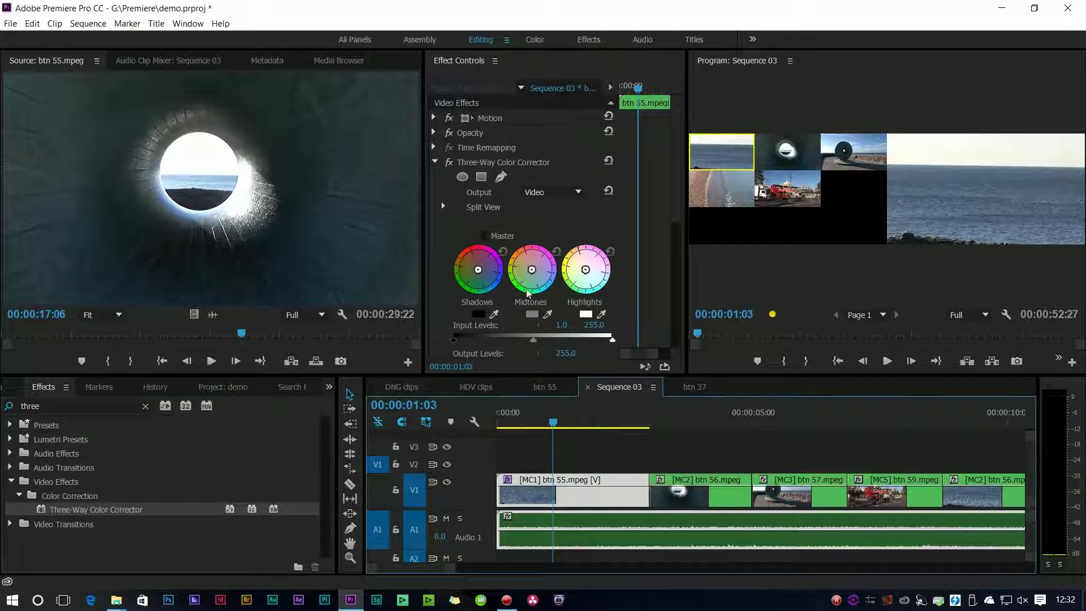
left_click_drag(531, 278, 538, 255)
left_click_drag(478, 270, 486, 255)
left_click_drag(650, 423, 537, 424)
Step: Move the playhead near the start and load the btn 55.mpeg master clip into the Source monitor
left_click(483, 164)
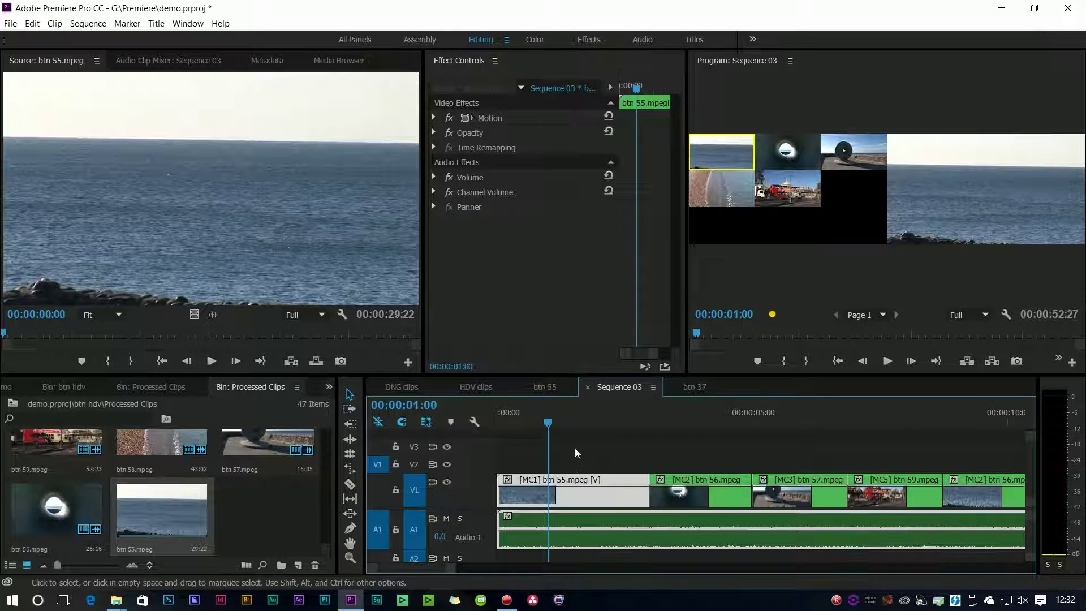
left_click(549, 422)
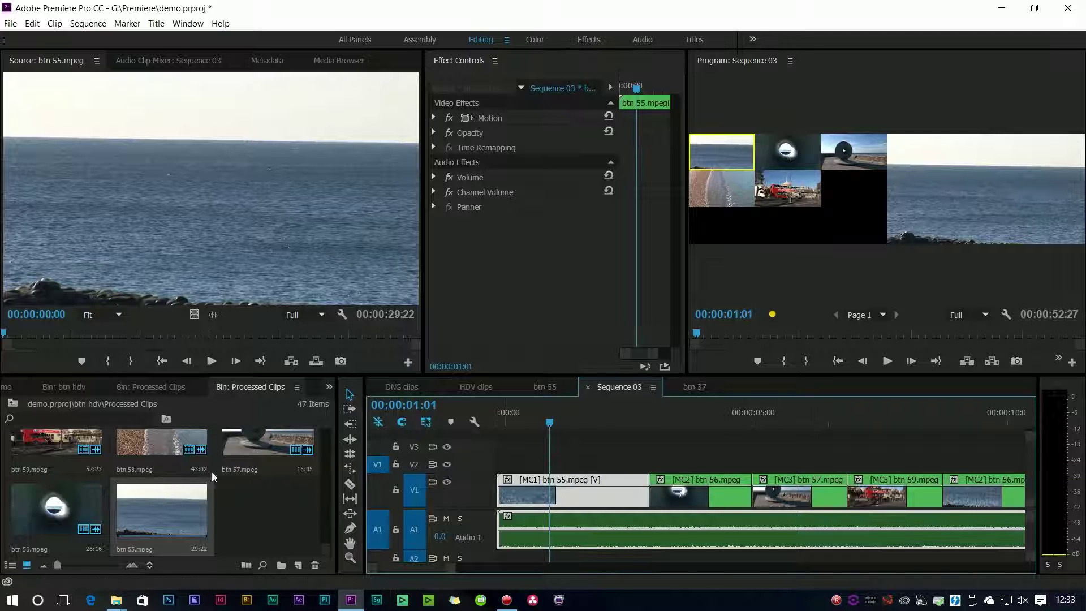
double_click(164, 524)
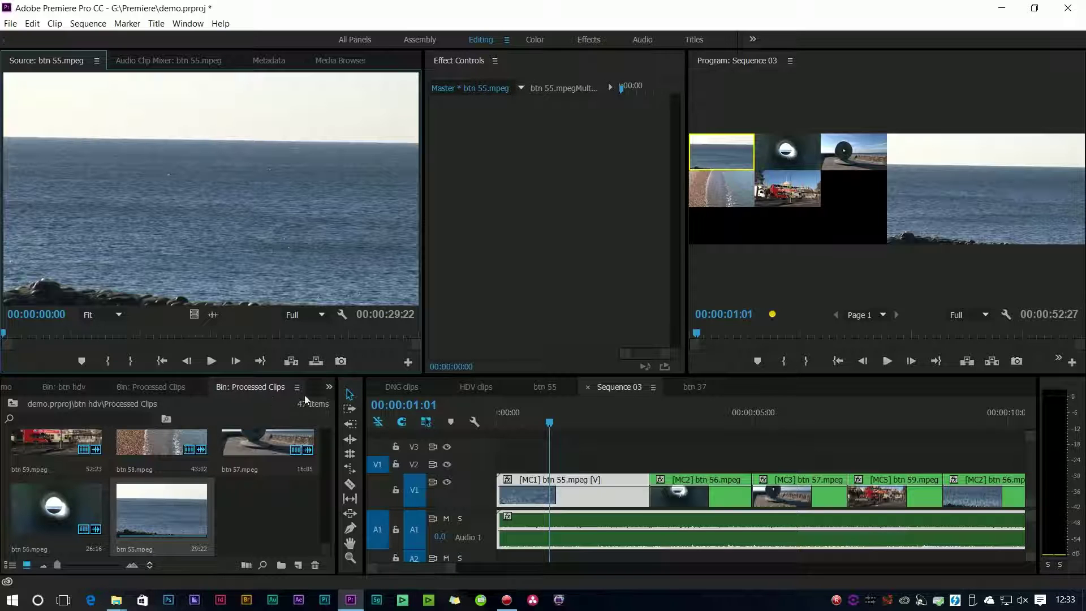
Step: Add Three-Way Color Corrector to the btn 55.mpeg master clip and push Shadows toward red
left_click(329, 388)
left_click(349, 451)
left_click_drag(102, 509, 535, 131)
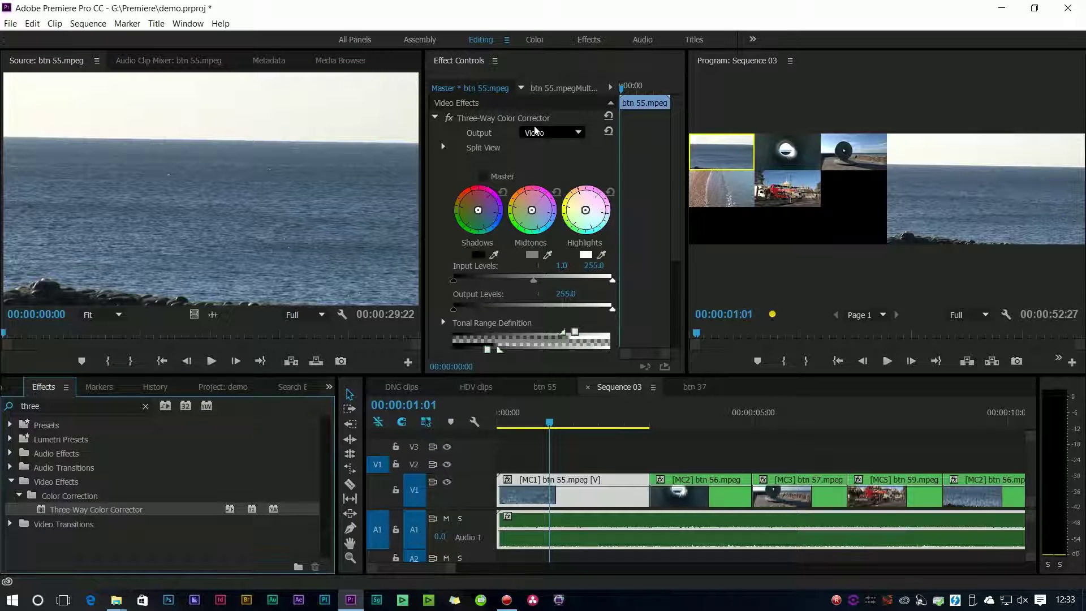
left_click_drag(478, 210, 532, 194)
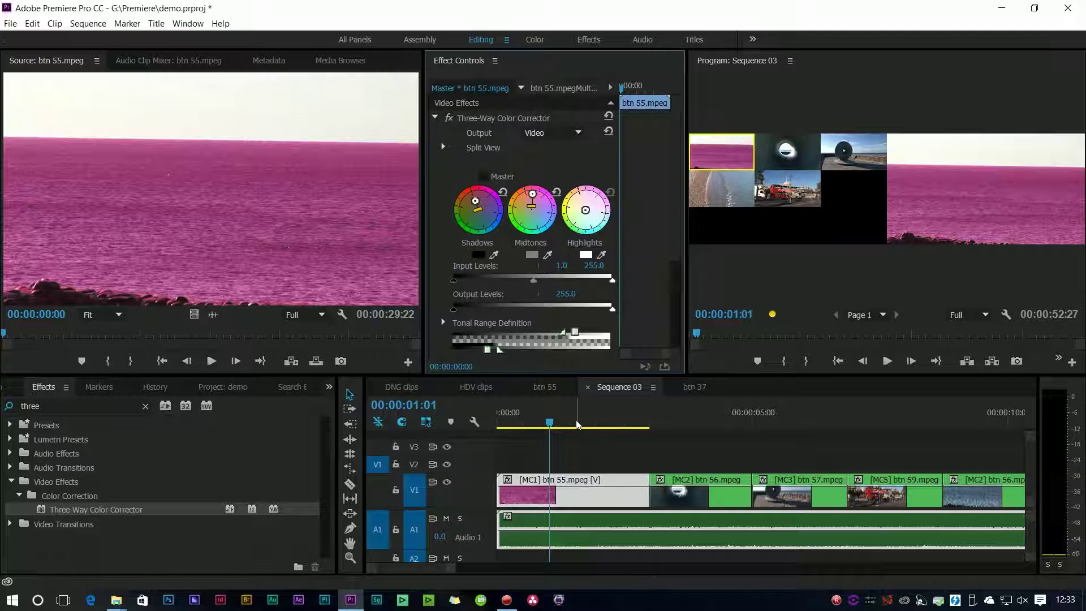
left_click_drag(557, 423, 483, 431)
key("minus")
key("minus")
key("minus")
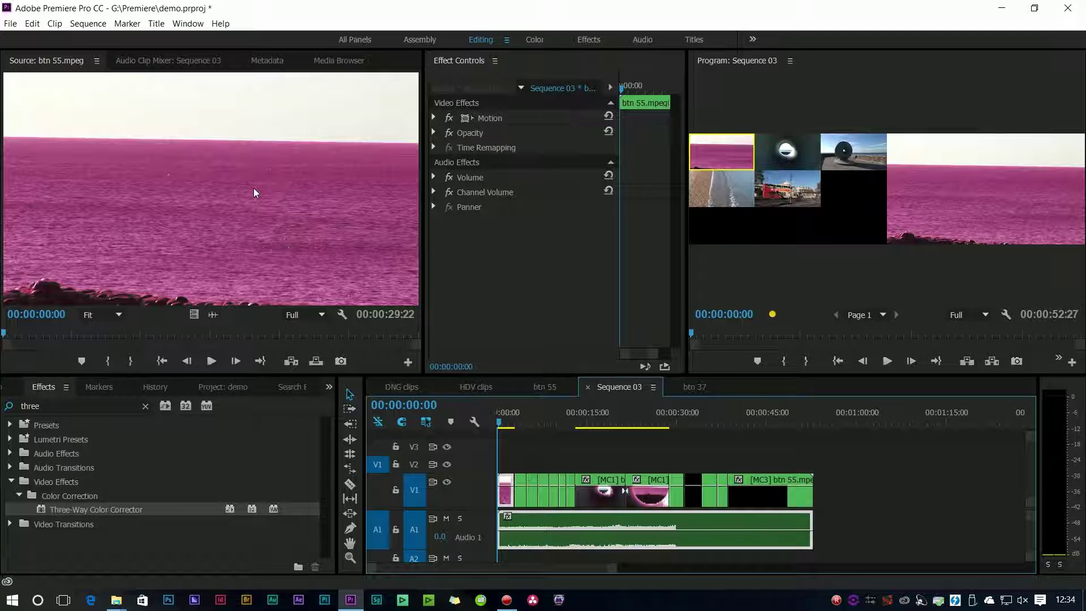
Step: Delete Three-Way Color Corrector from Master * btn 55.mpeg and reselect the multicam timeline clip
left_click(195, 212)
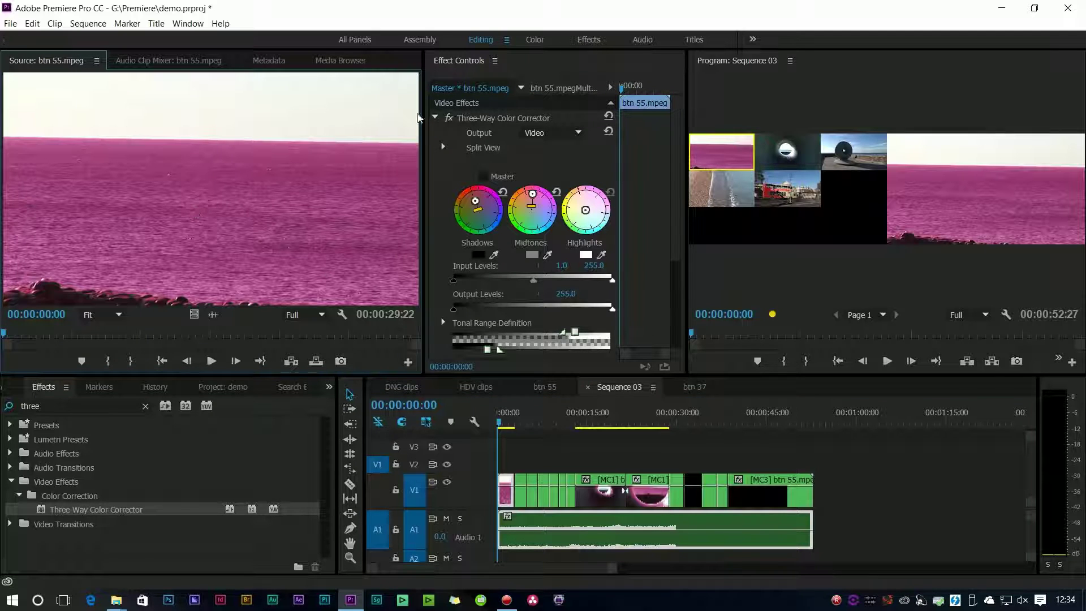
left_click(489, 119)
key("Delete")
left_click(506, 426)
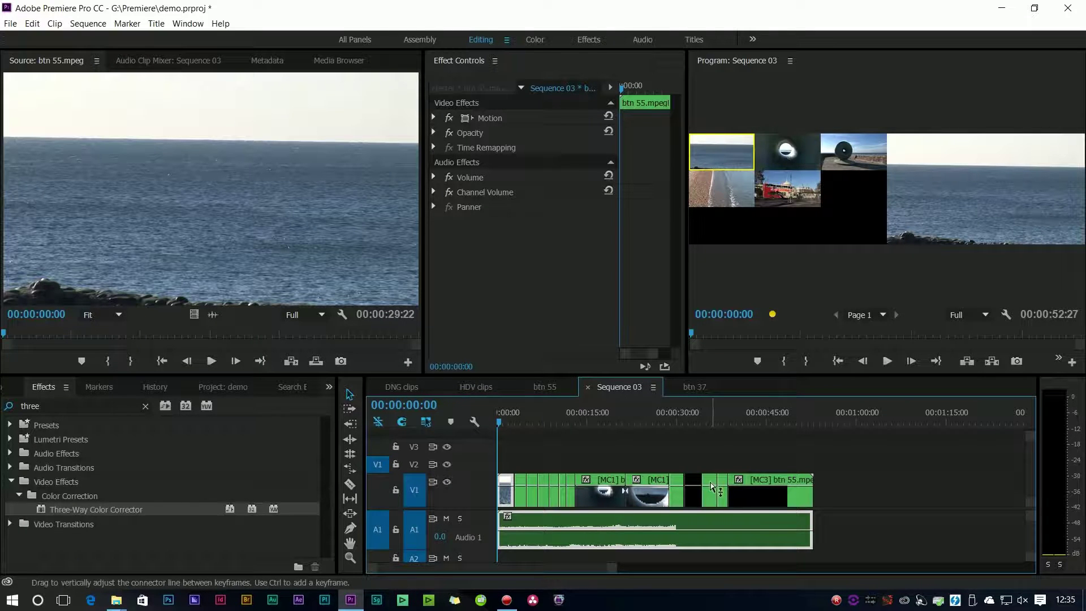
left_click(500, 430)
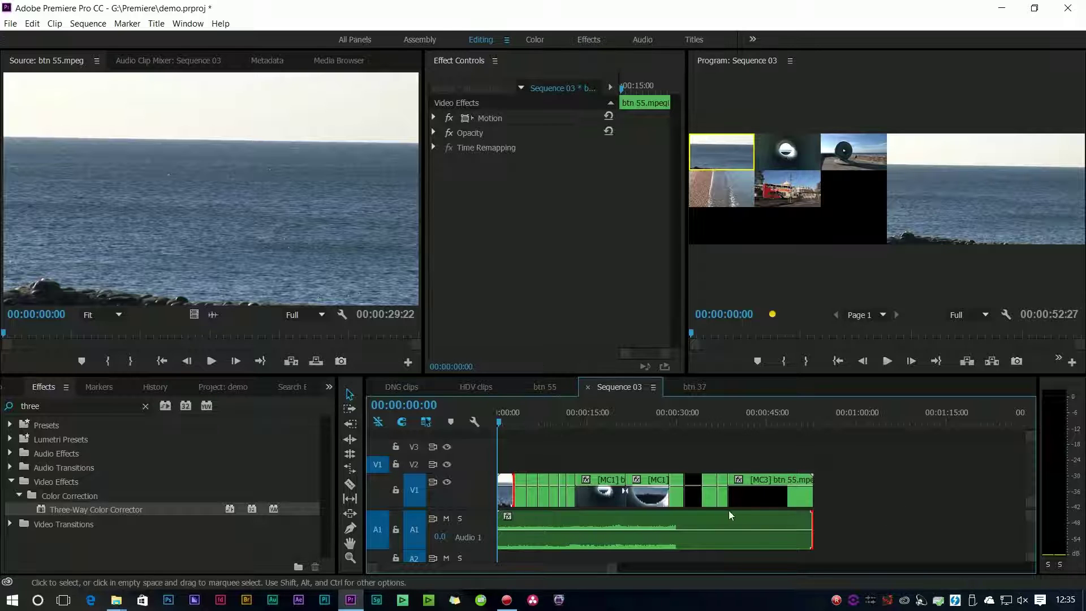
Step: Reveal the timeline clip in the project bin and open btn 55.mpegMulticam in its own timeline
right_click(507, 508)
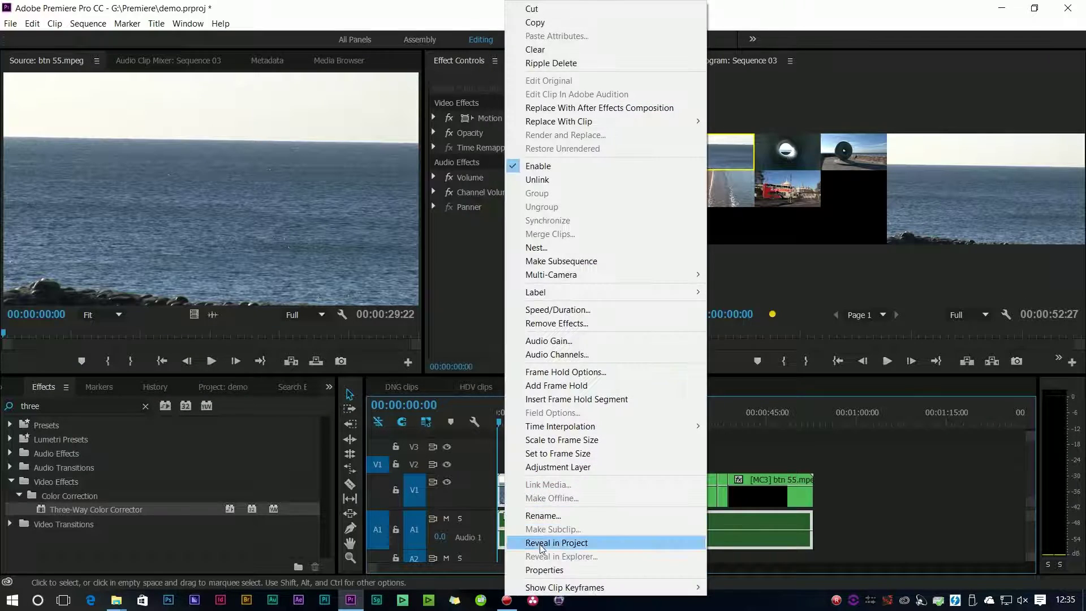
left_click(556, 542)
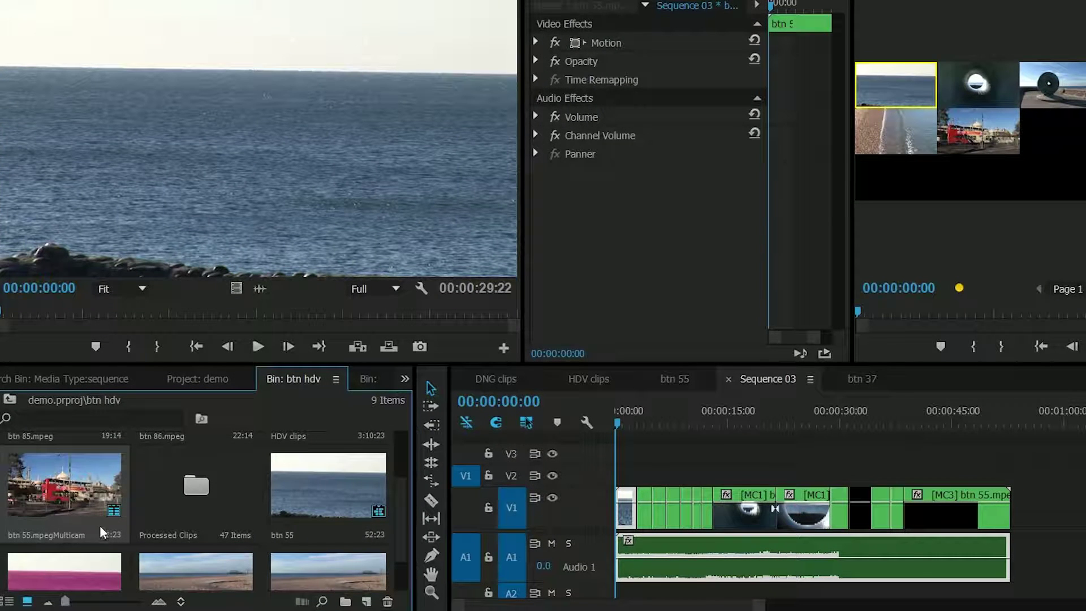
double_click(66, 480)
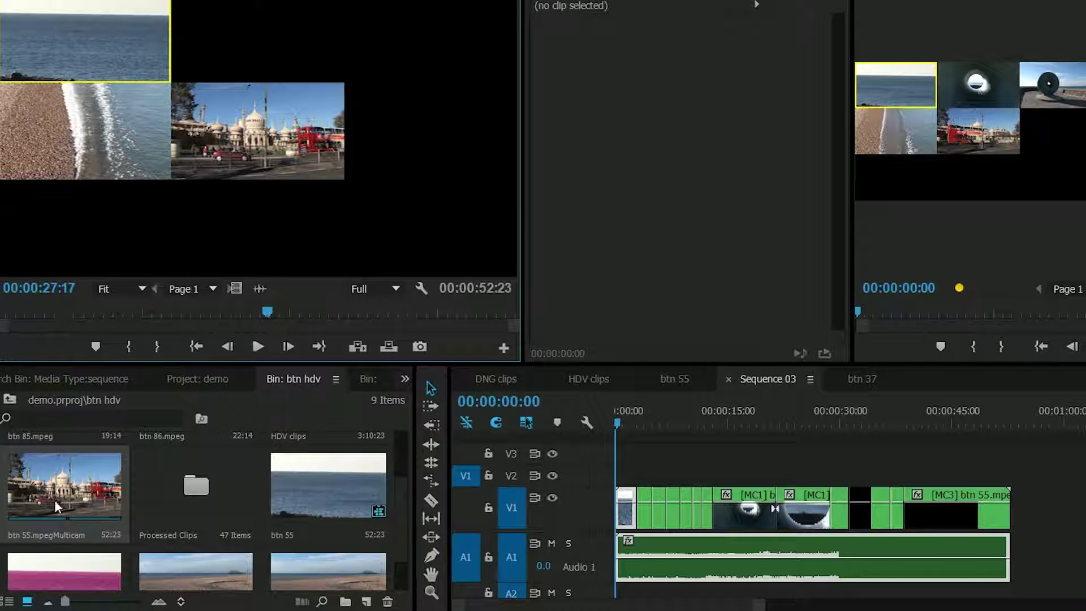
right_click(50, 482)
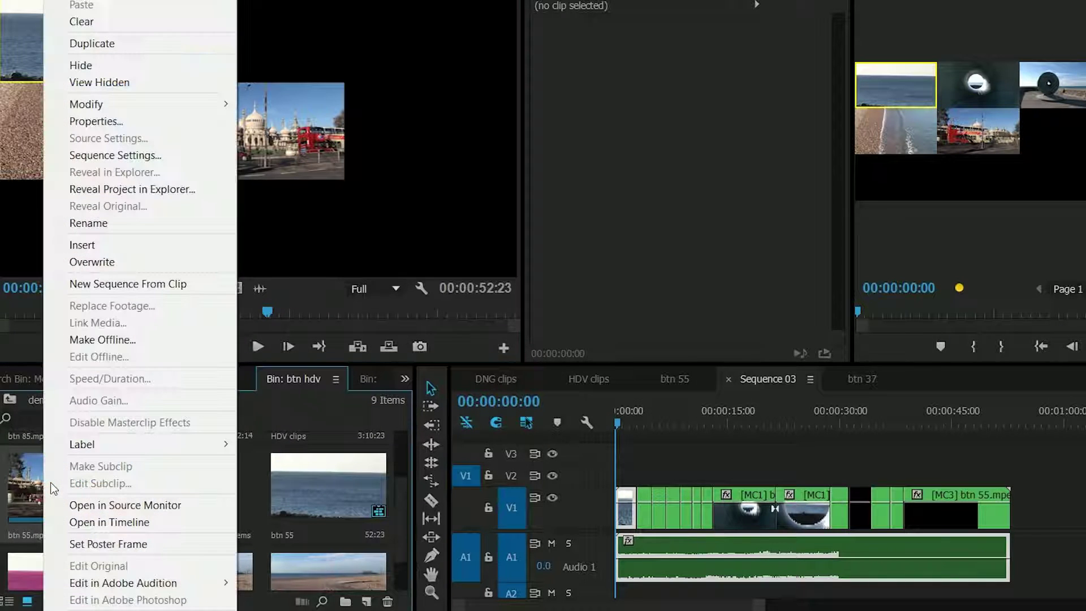
left_click(86, 520)
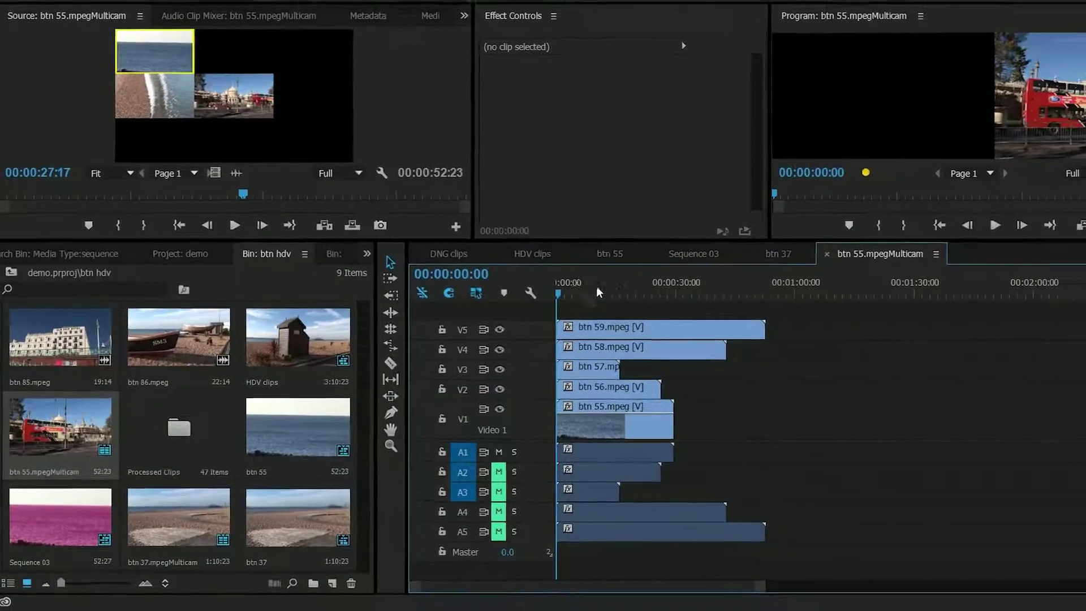
Step: Select btn 55.mpeg on V1 of the btn 55.mpegMulticam timeline and hide tracks V2–V5
left_click_drag(617, 421, 683, 421)
left_click_drag(552, 306, 521, 308)
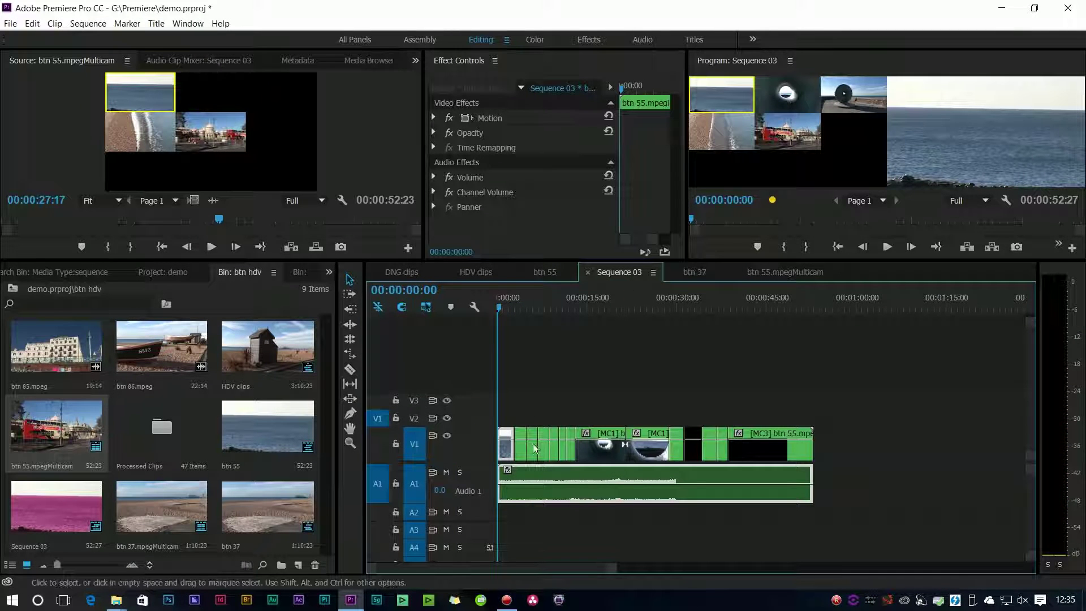
left_click(769, 269)
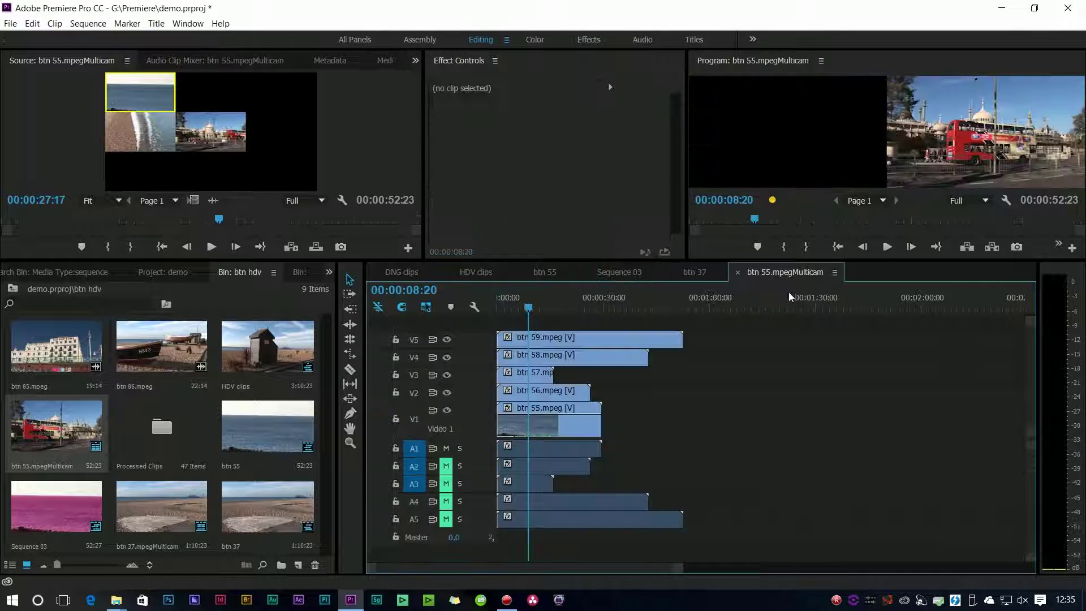
mouse_move(528, 308)
left_mouse_down()
mouse_move(509, 307)
mouse_move(553, 307)
mouse_move(515, 308)
mouse_move(526, 308)
left_mouse_up()
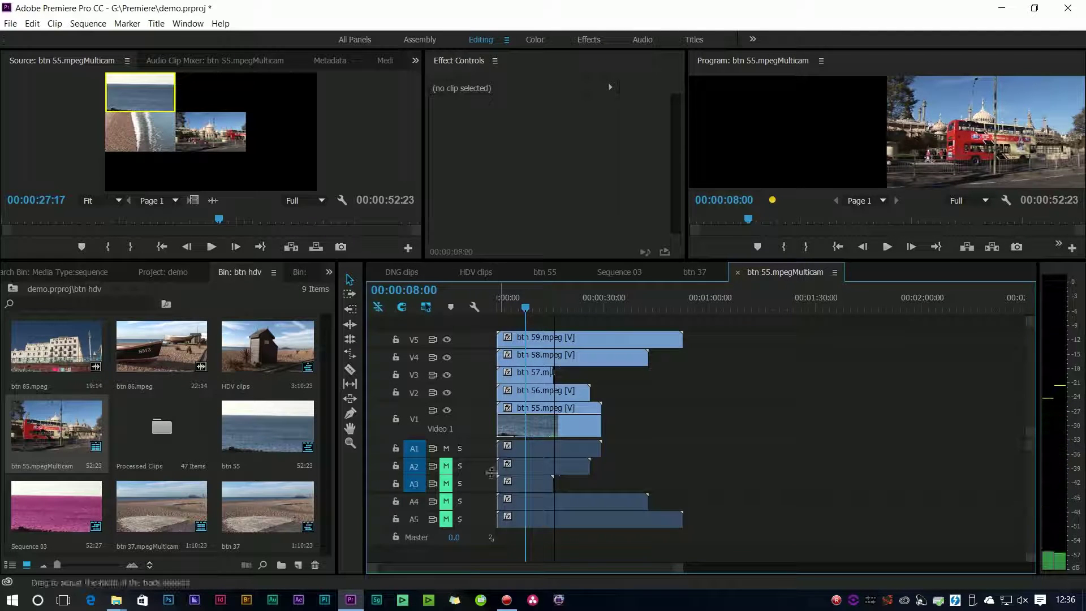
left_click(534, 413)
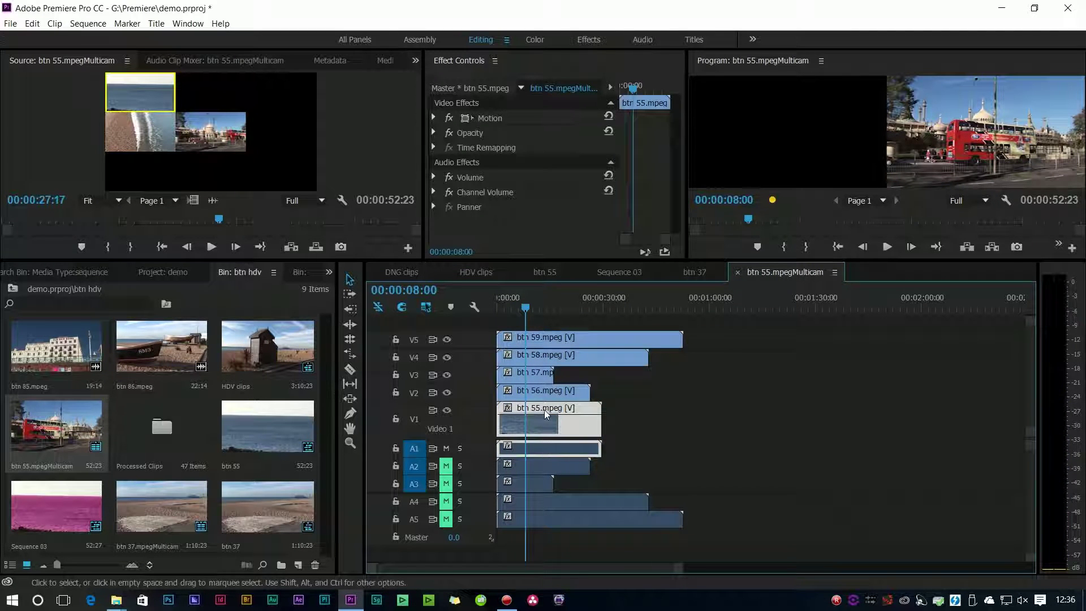
left_click(447, 392)
left_click(447, 375)
left_click(447, 357)
left_click(447, 339)
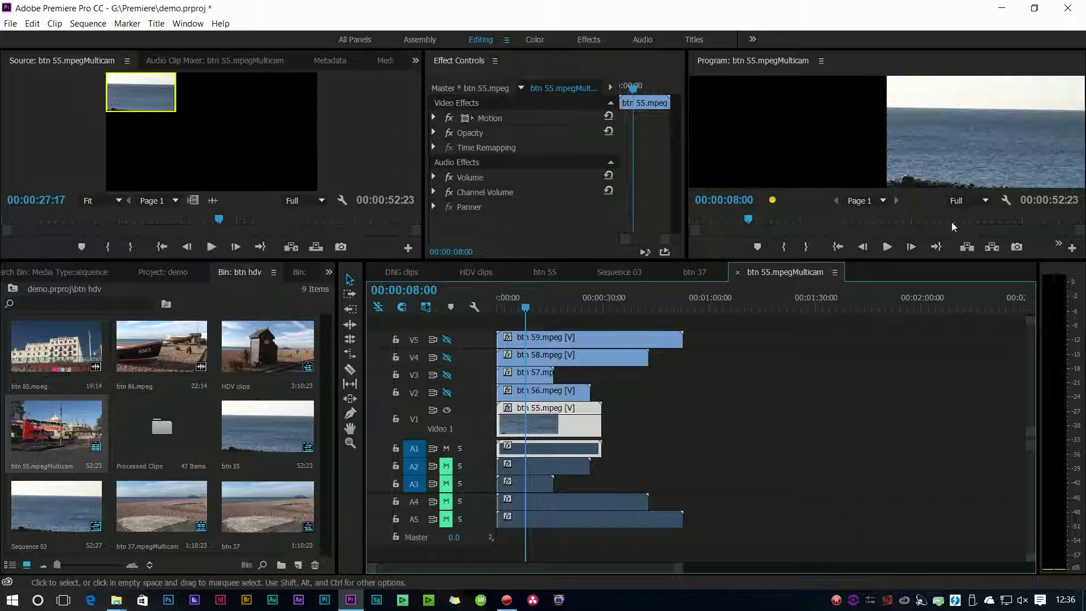
Step: Apply Three-Way Color Corrector to the V1 sea clip and shift its Midtones toward magenta
left_click(329, 272)
left_click(349, 336)
left_click_drag(109, 396, 526, 421)
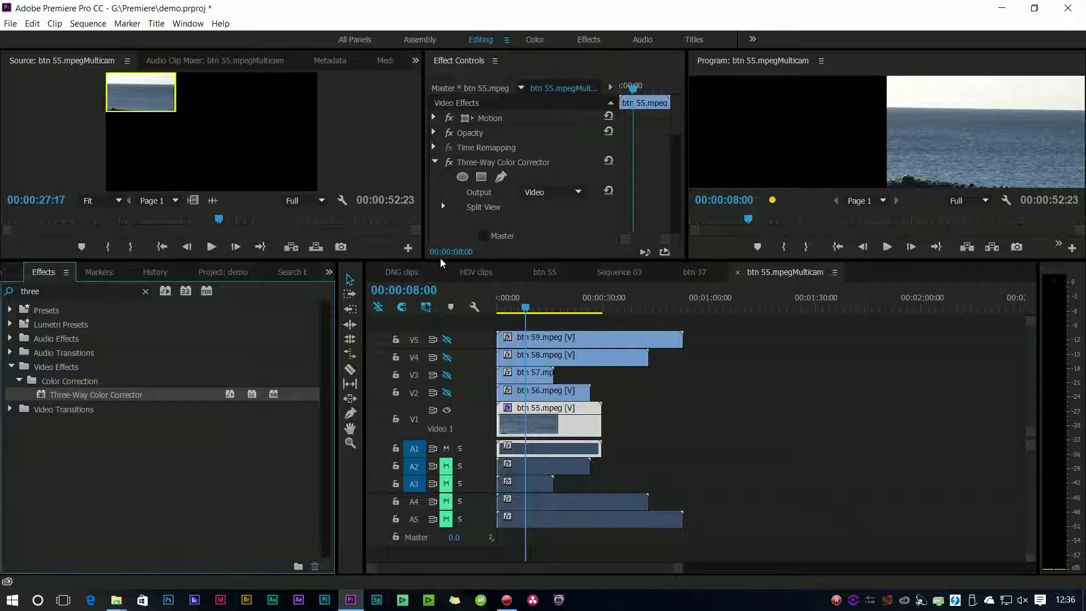
left_click_drag(442, 258, 441, 344)
left_click_drag(532, 269, 541, 255)
mouse_move(525, 393)
left_mouse_down()
mouse_move(535, 400)
mouse_move(525, 398)
left_mouse_up()
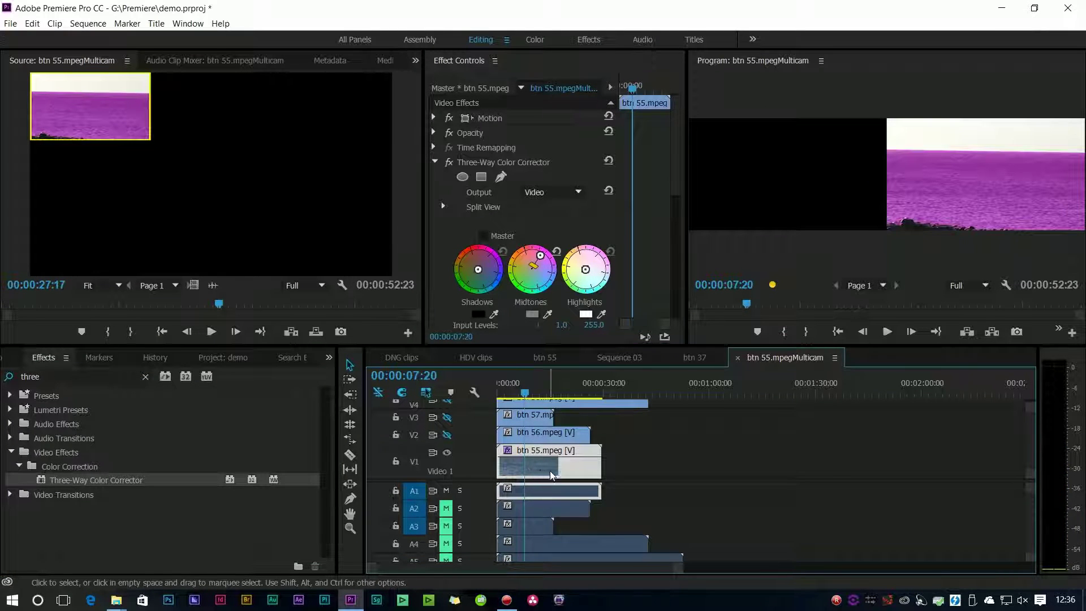
Step: Preview the Sequence 03 edit, then open the btn 55.mpegMulticam sequence and save the project
left_click(611, 356)
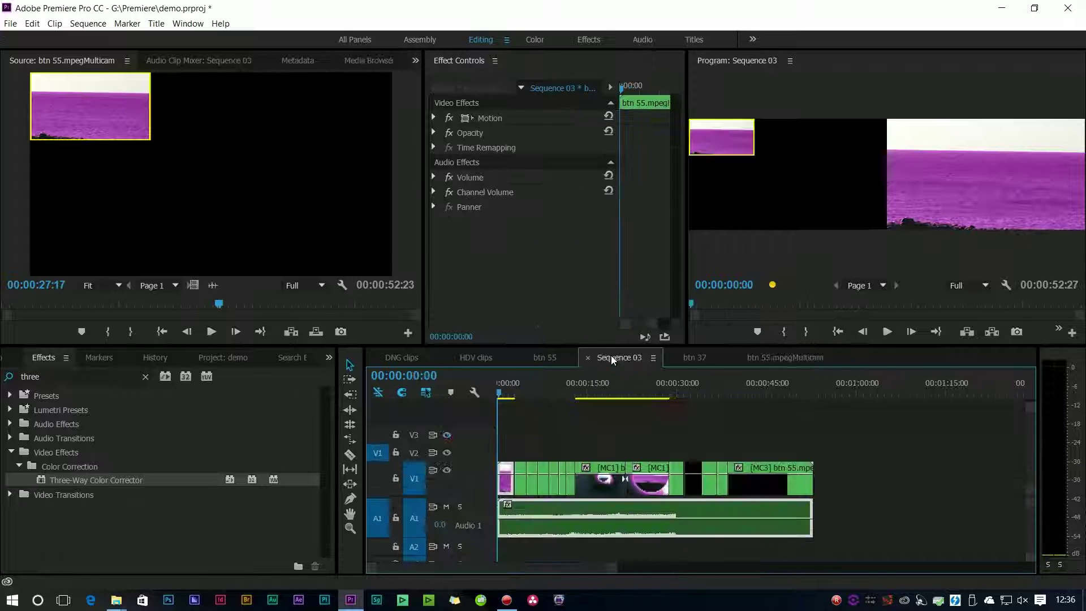
left_click_drag(509, 399, 711, 434)
left_click(765, 358)
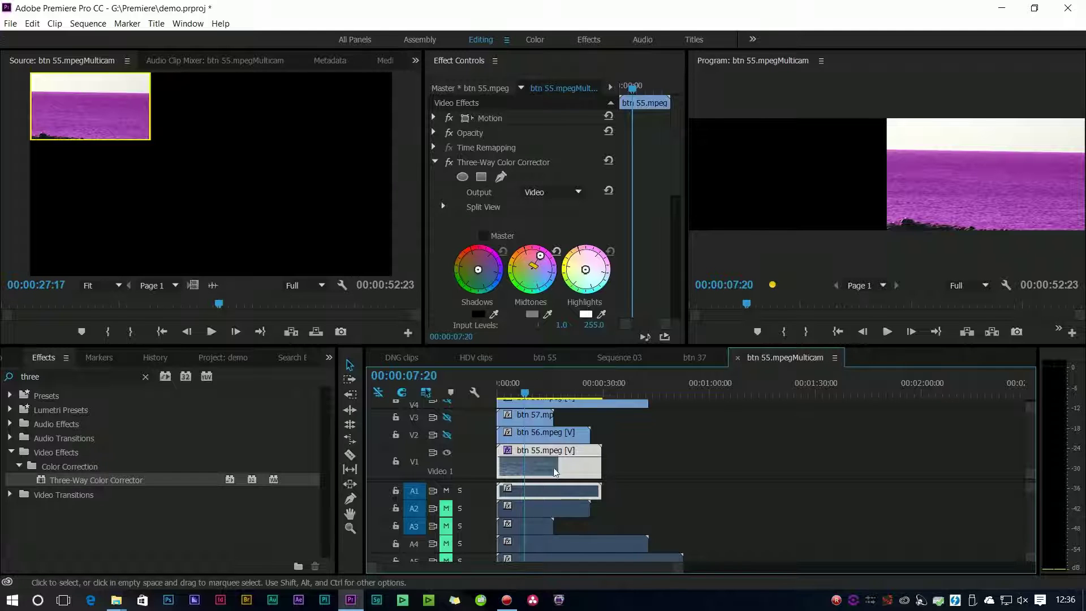
key("ctrl+s")
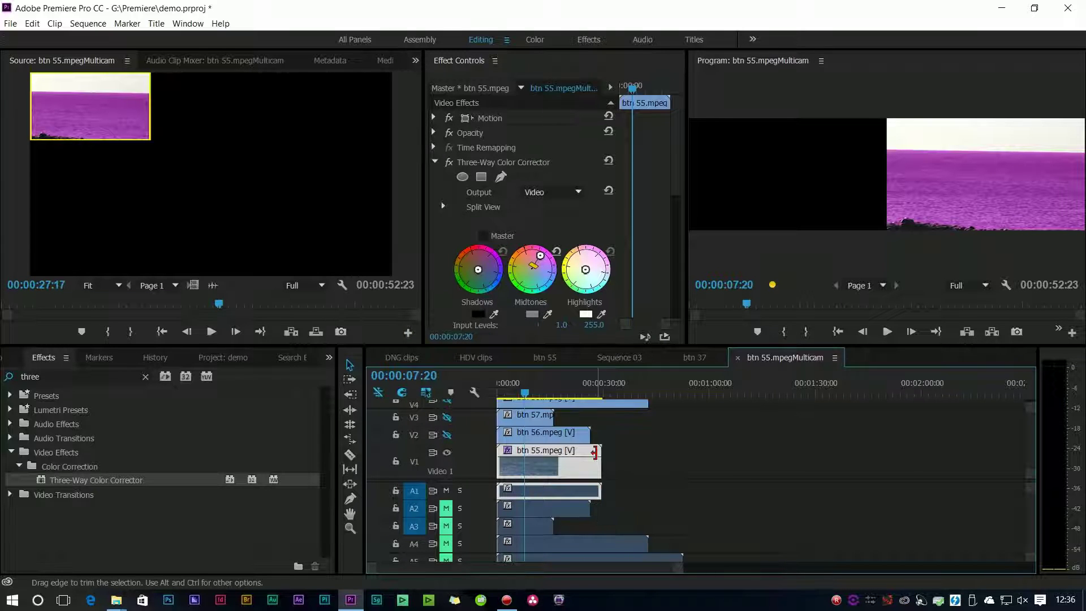
Step: Turn visibility back on for video tracks V2, V3, V4 and V5 in the multicam sequence
key("space")
left_click_drag(565, 347, 552, 327)
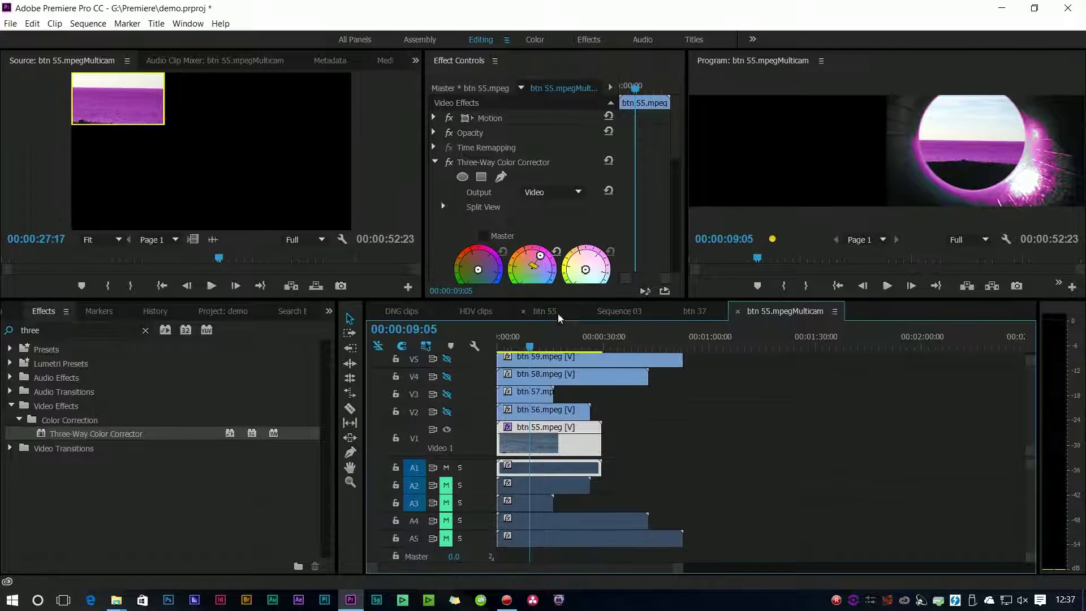
left_click(446, 411)
left_click(446, 394)
left_click(447, 376)
left_click(447, 359)
Step: Check the edit in Sequence 03, then return to btn 55.mpegMulticam at its start
left_click(619, 311)
left_click_drag(521, 347, 625, 390)
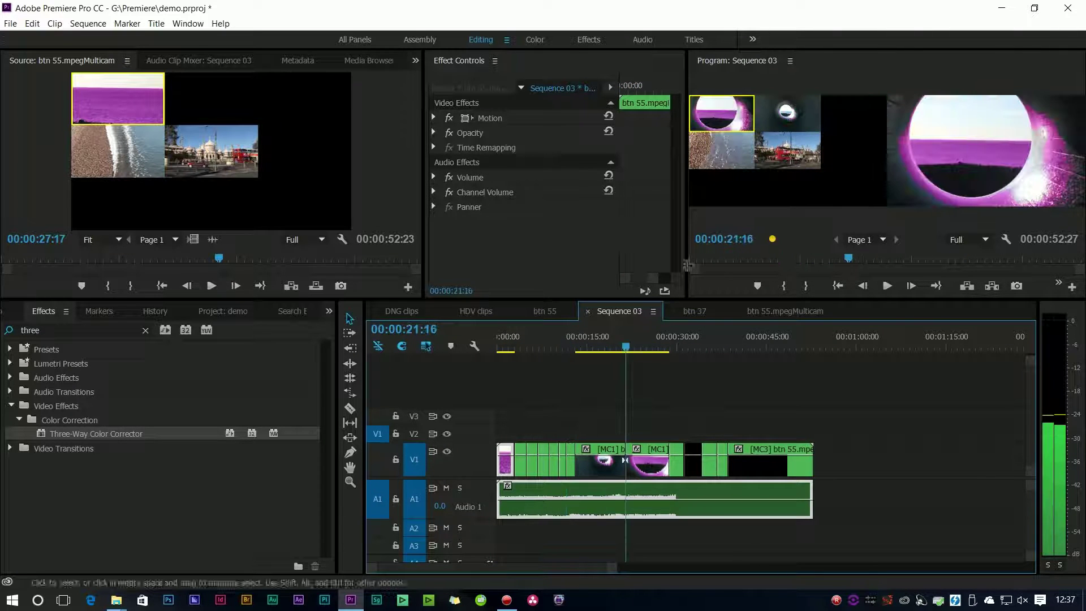
left_click(811, 311)
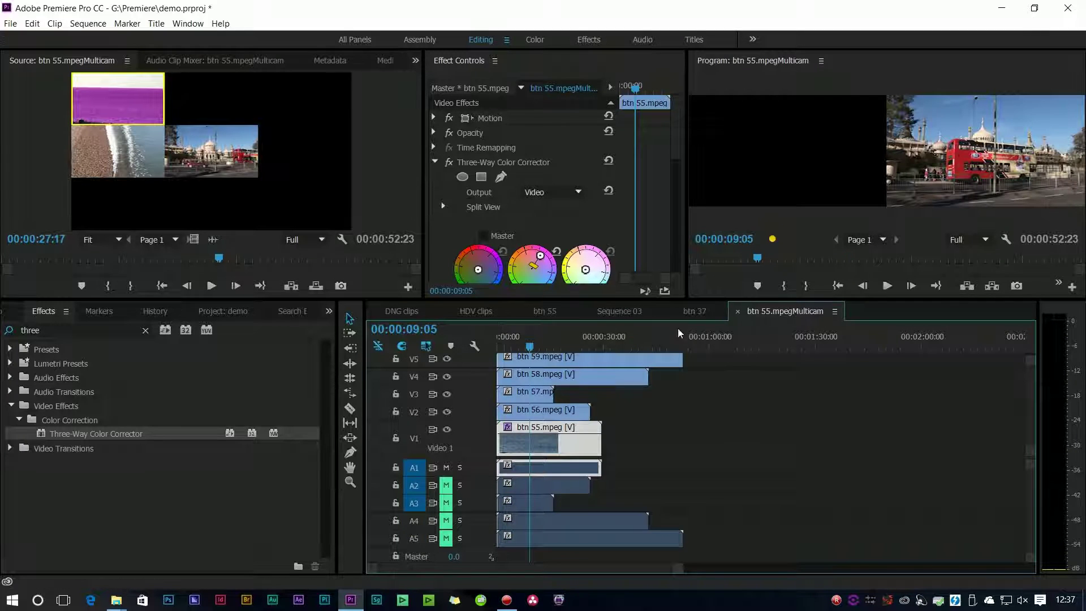
key("j")
key("j")
key("j")
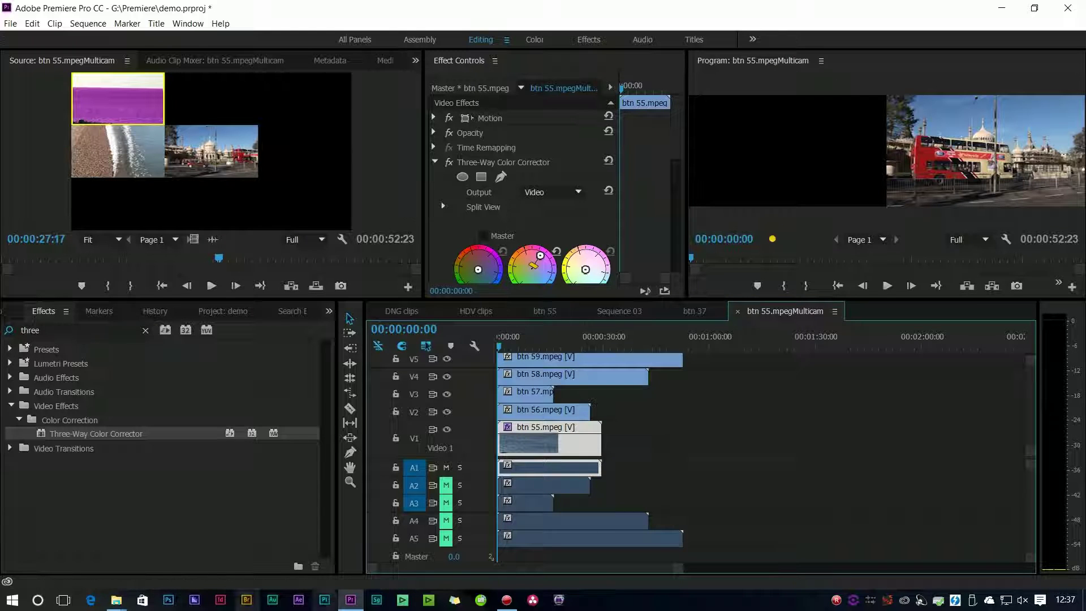
Step: Open btn 55.mpegMulticam from the btn hdv bin in the timeline via its context menu
key("shift+1")
left_click_drag(54, 499, 51, 494)
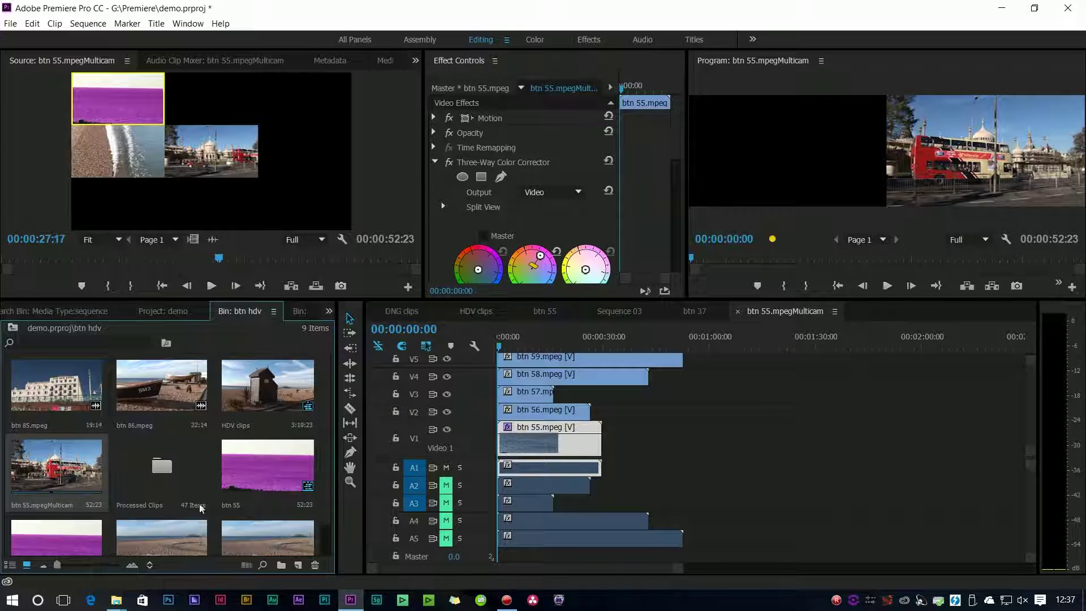
left_click(617, 310)
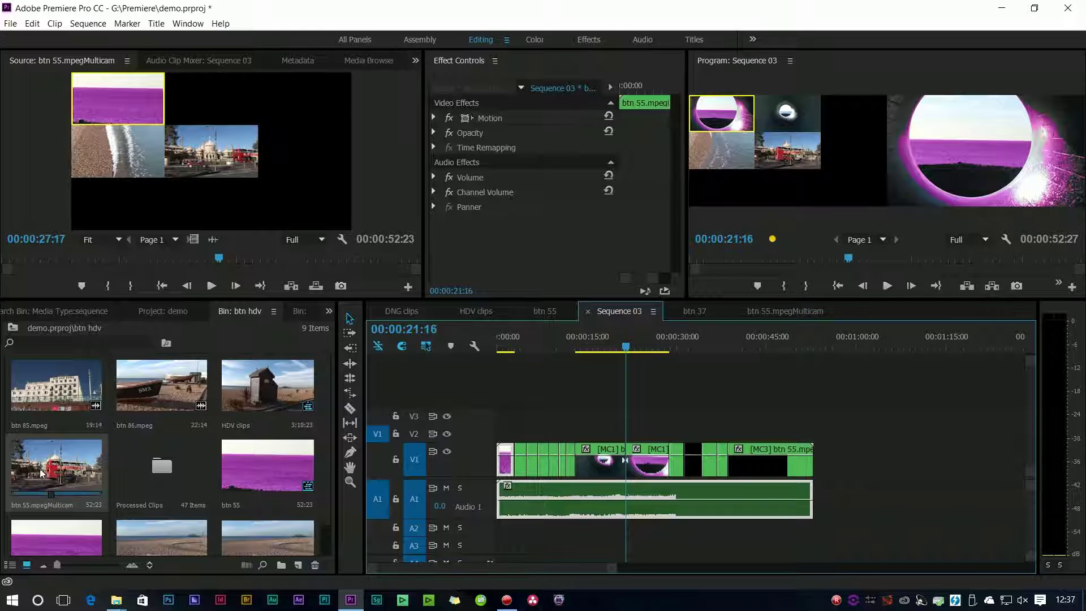
right_click(60, 467)
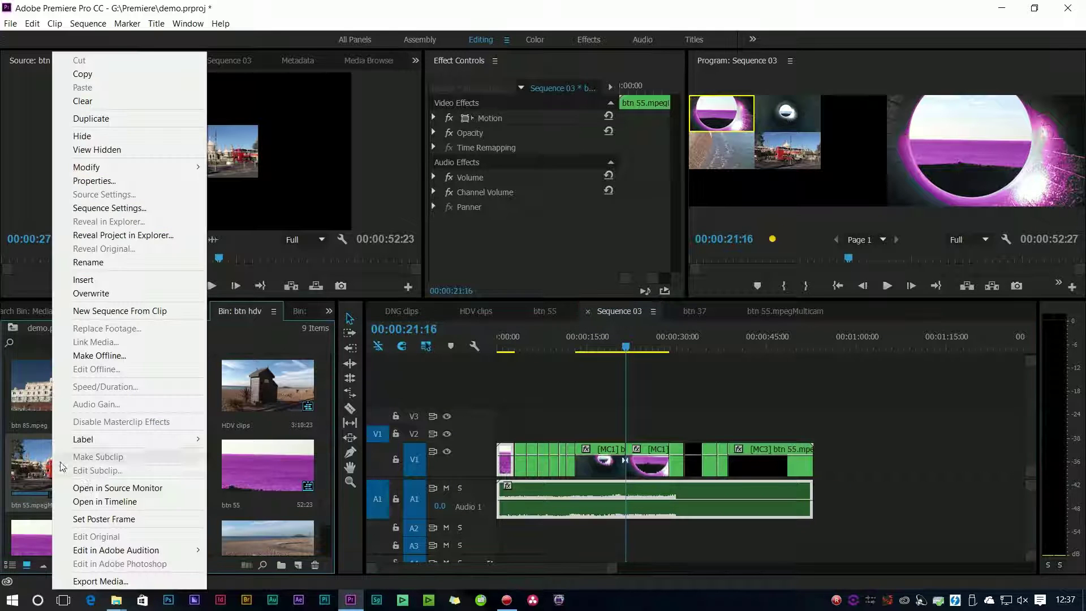
left_click(108, 501)
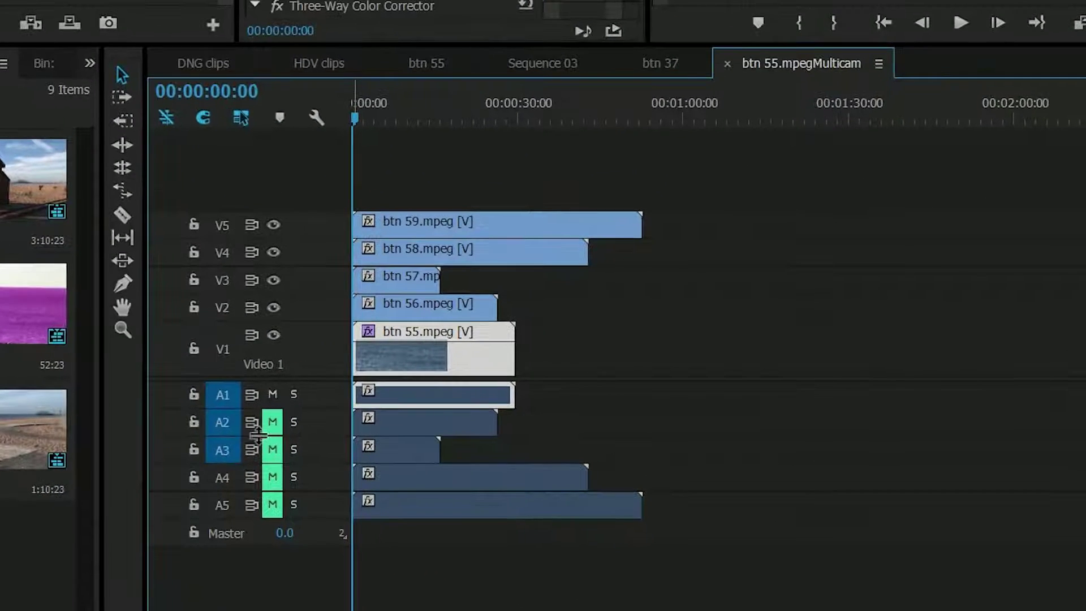
Step: Enlarge audio tracks A2–A4 to show waveforms and slide the btn 56–58 clips later to sync
left_click_drag(258, 434, 253, 561)
left_click(459, 425)
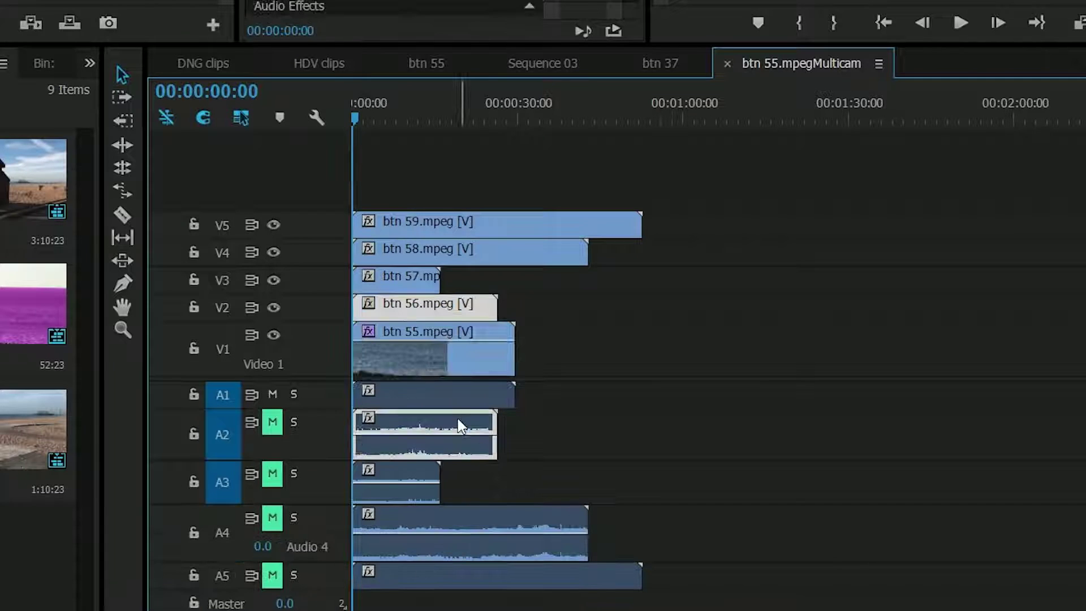
left_click_drag(401, 357, 431, 226)
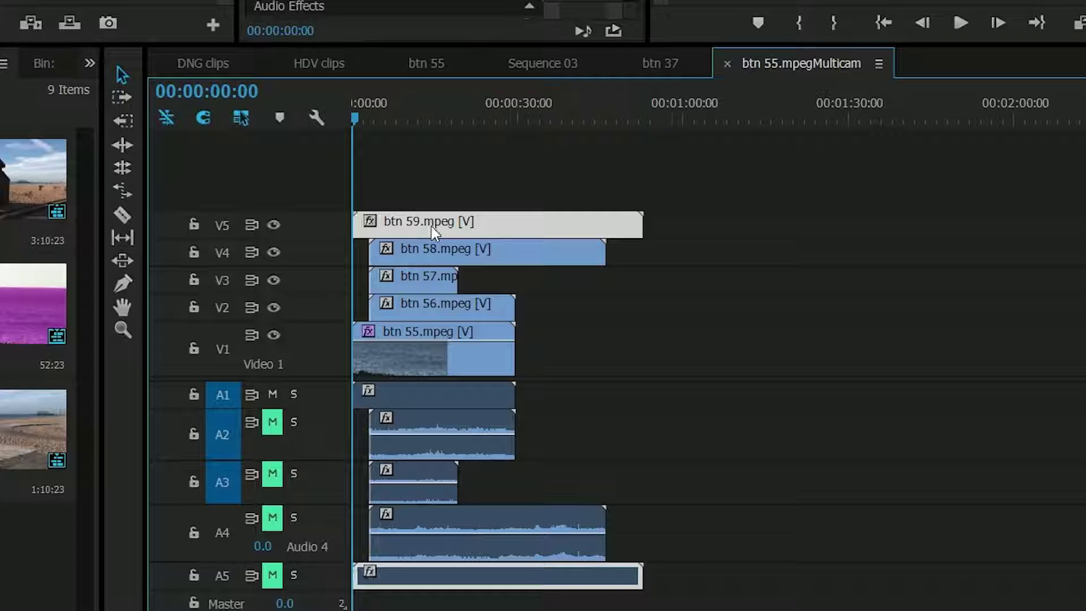
Step: Zoom into the timeline start and nudge btn 59 and its audio so it starts slightly after zero
key("=")
key("=")
key("=")
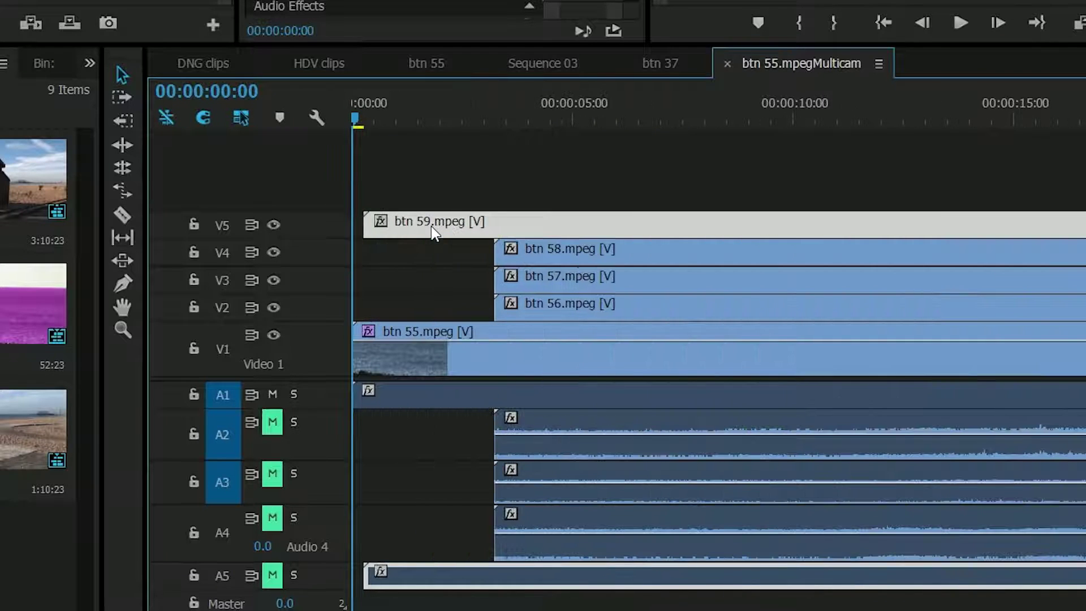
key("alt+Right")
key("alt+Right")
key("alt+Right")
key("alt+Right")
key("alt+Right")
key("alt+Right")
key("alt+Right")
key("alt+Right")
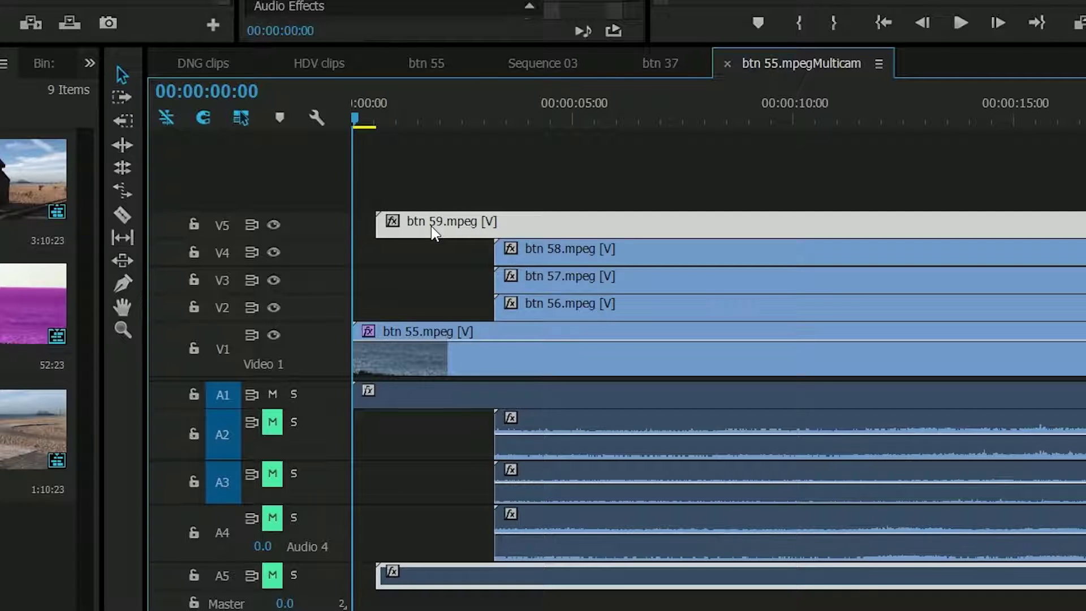
key("alt+Right")
key("alt+Right")
key("alt+Right")
key("alt+Right")
key("alt+Right")
key("alt+Right")
key("alt+Right")
key("alt+Right")
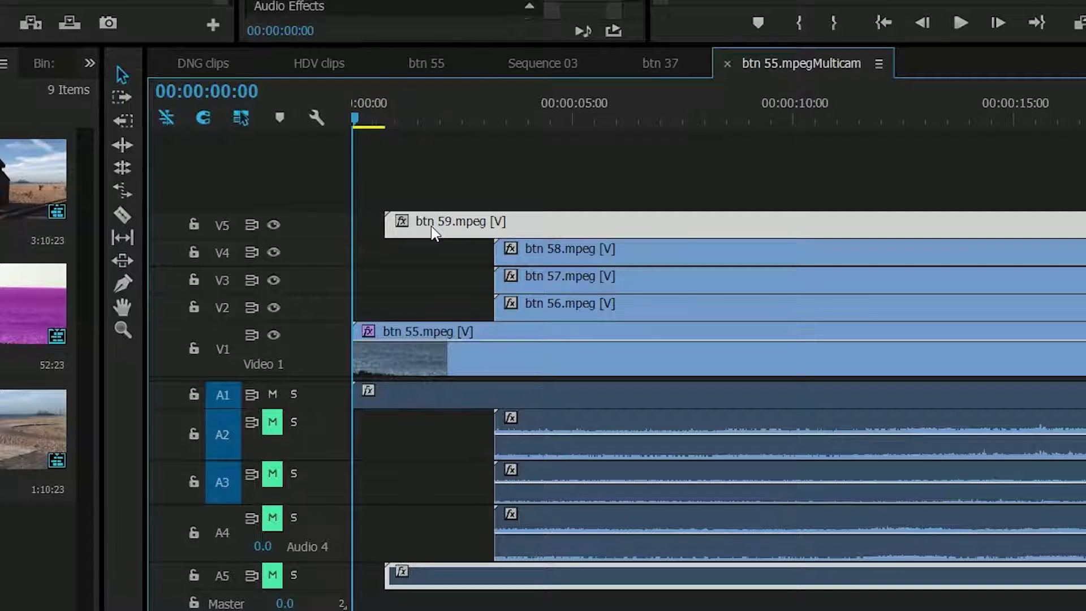
key("alt+Left")
key("alt+Left")
key("alt+Left")
key("alt+Left")
key("alt+Left")
key("alt+Left")
key("alt+Left")
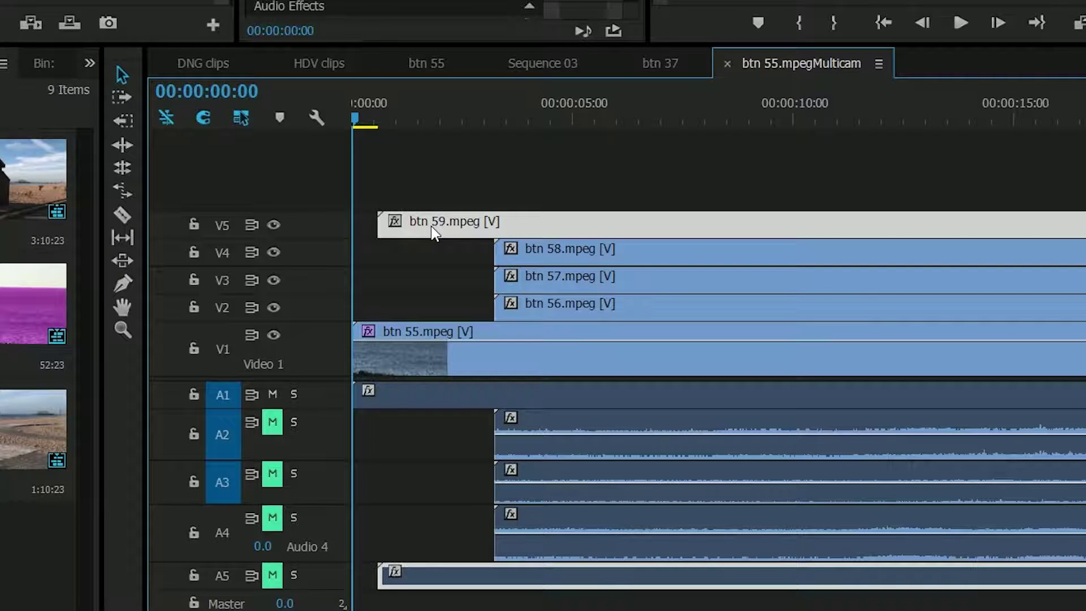
key("alt+Right")
key("alt+Right")
key("alt+Right")
key("alt+Right")
key("alt+Right")
key("alt+Left")
key("alt+Left")
key("alt+Left")
key("alt+Left")
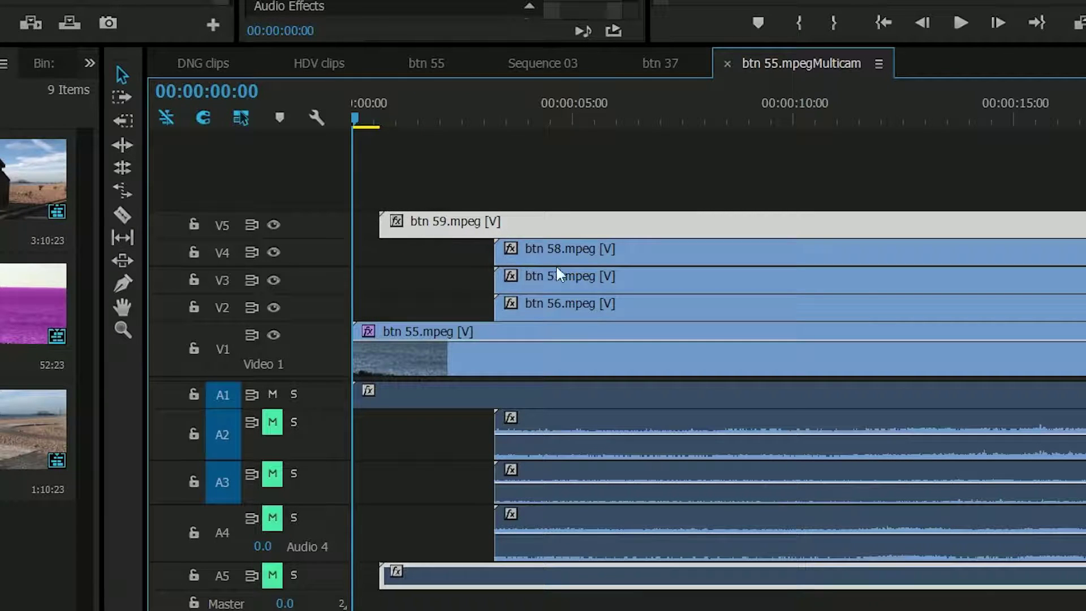
mouse_move(556, 259)
left_mouse_down()
mouse_move(574, 260)
mouse_move(532, 258)
mouse_move(545, 254)
mouse_move(570, 261)
mouse_move(521, 266)
mouse_move(546, 265)
left_mouse_up()
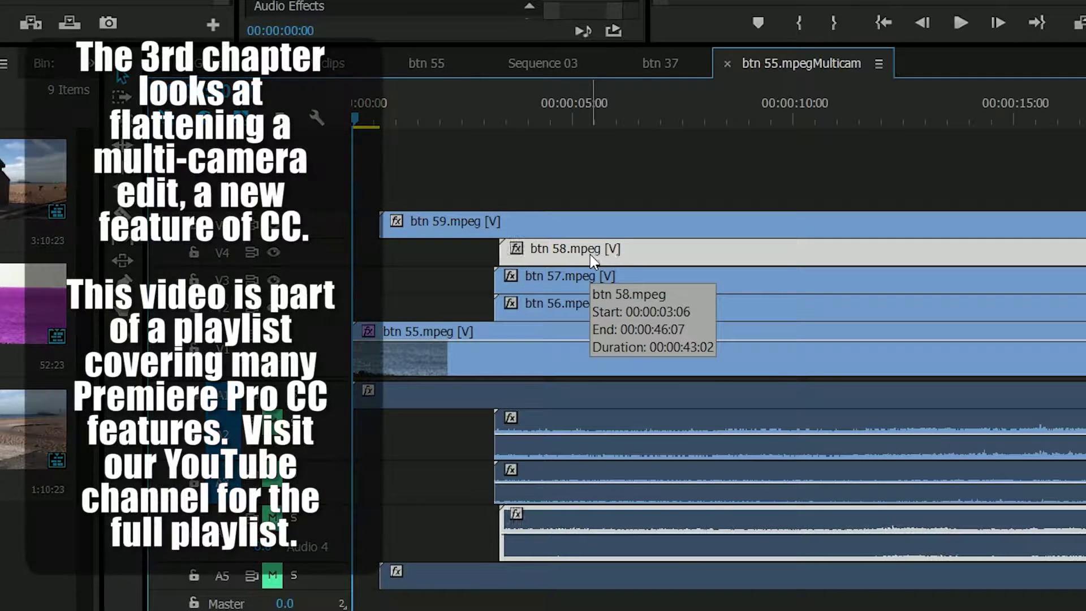
Step: Align btn 58 level with btn 56 and 57, then enlarge the monitor area above the timeline
key("alt+Right")
key("alt+Right")
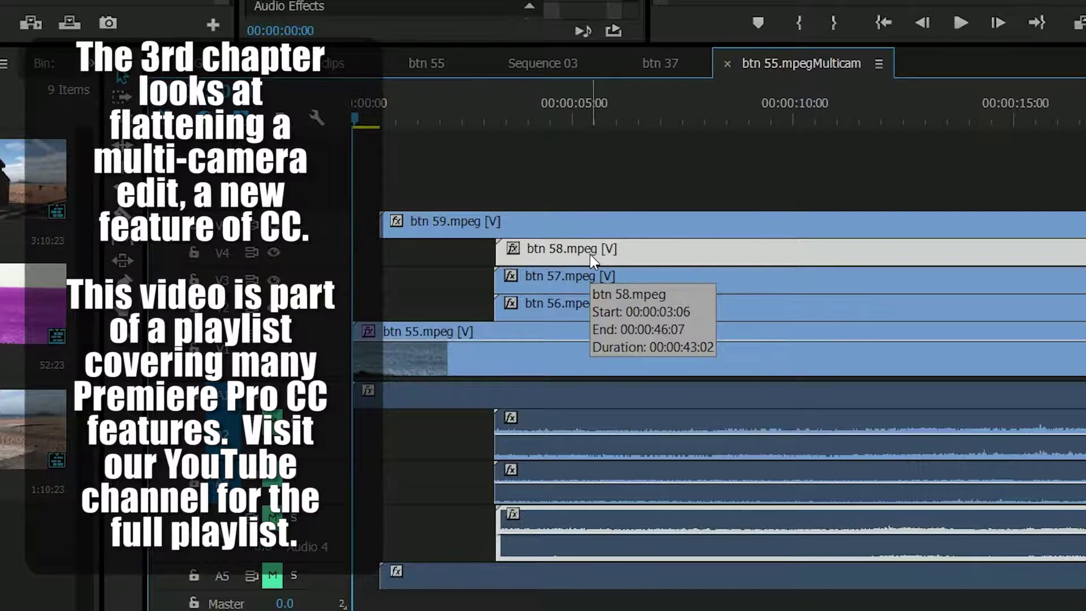
key("alt+Left")
key("alt+Left")
key("alt+Left")
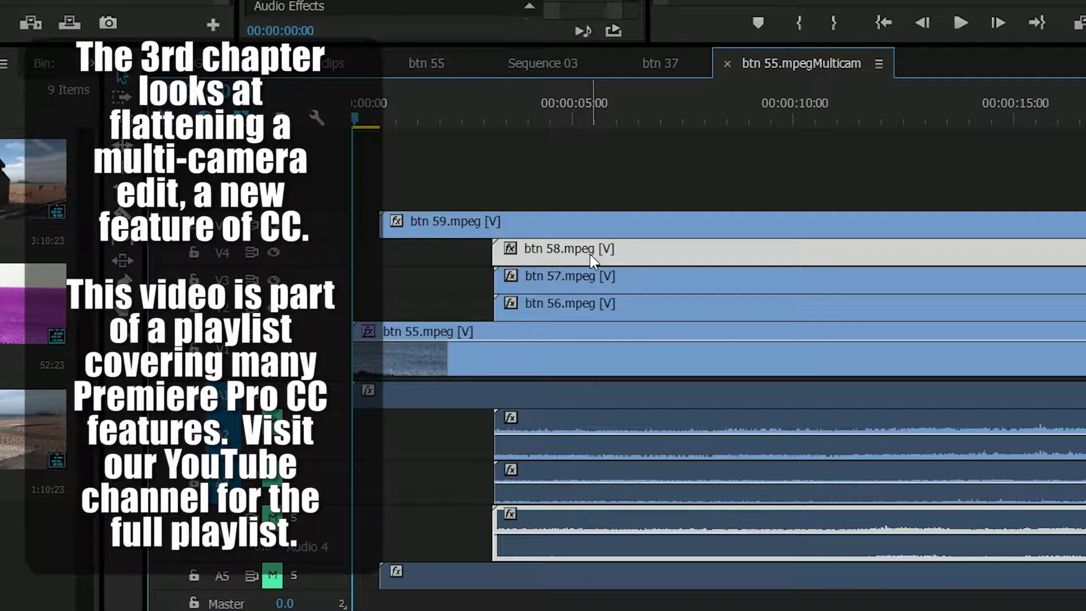
left_click_drag(591, 43, 591, 224)
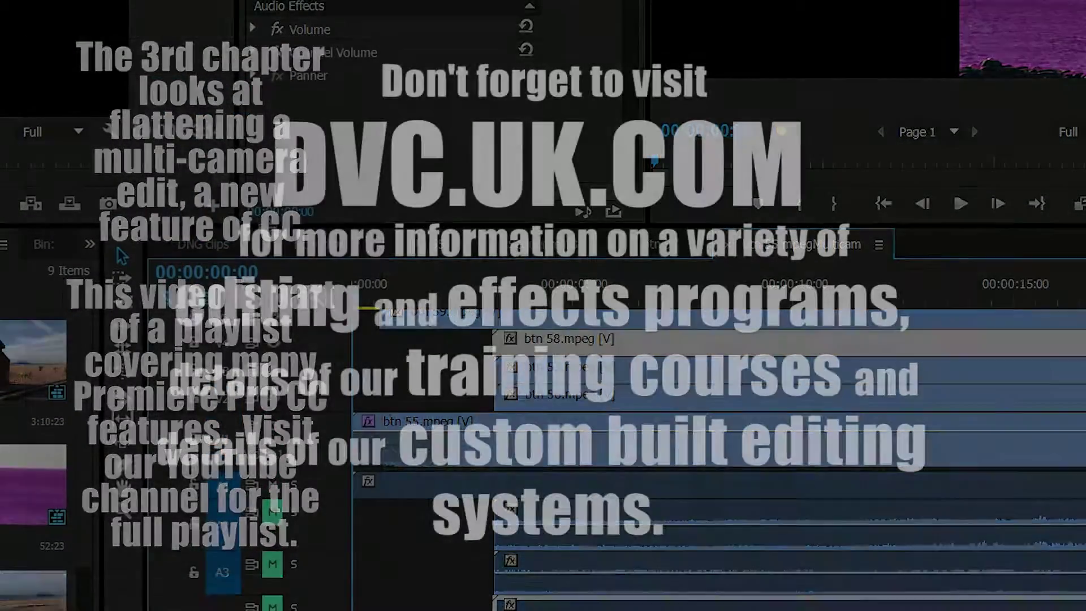